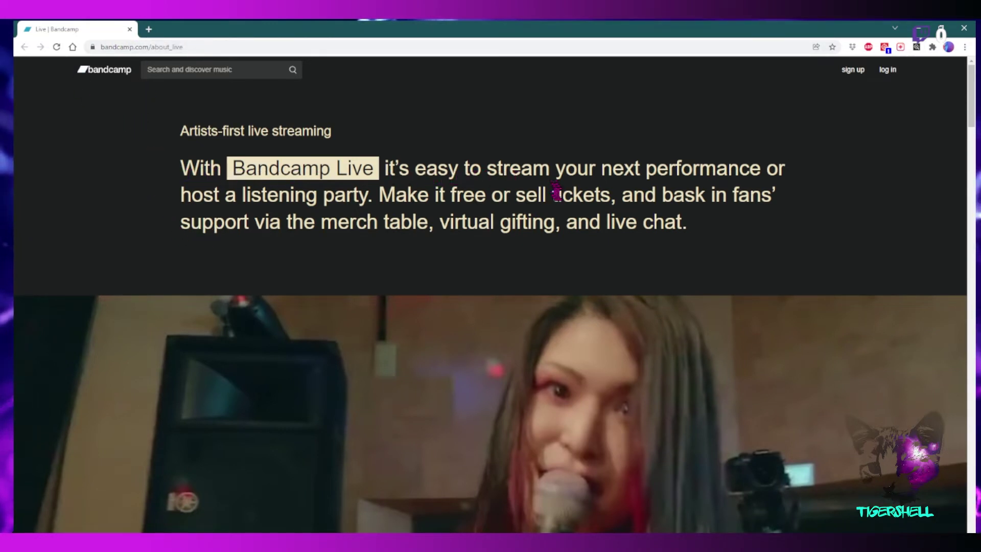
- Scroll past the hero video to the five upcoming streams dated February 14 to March 20, 2022
scroll(377, 256, "down", 5)
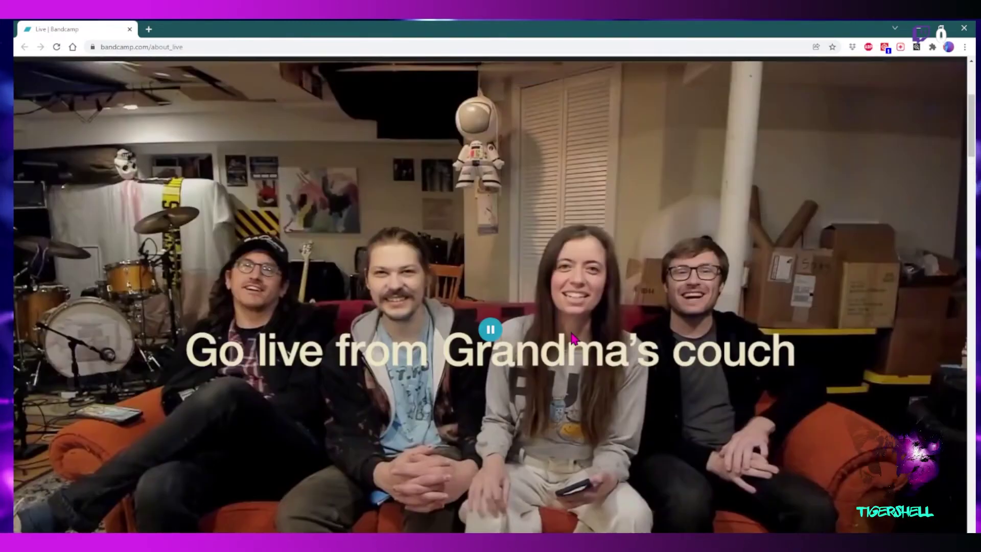
left_click(572, 337)
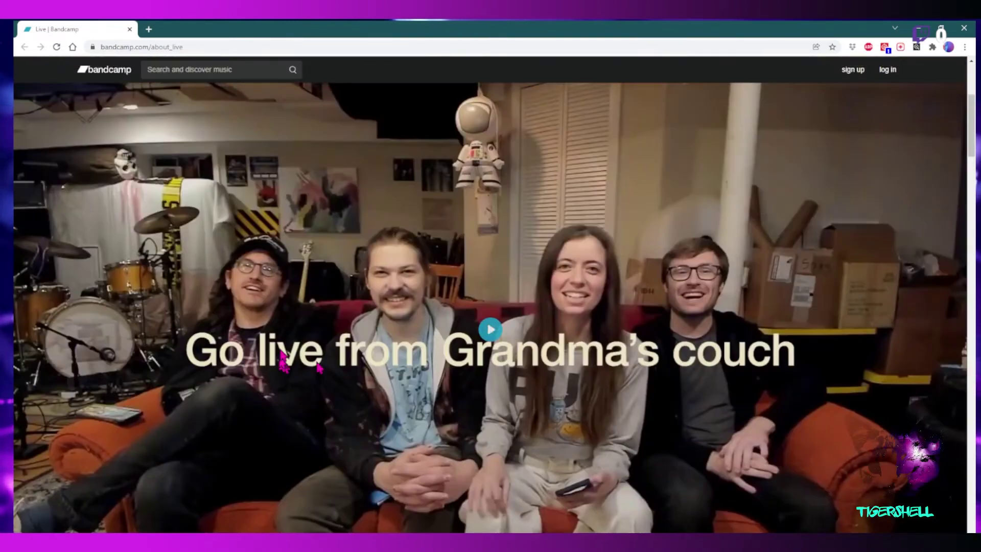
left_click(491, 331)
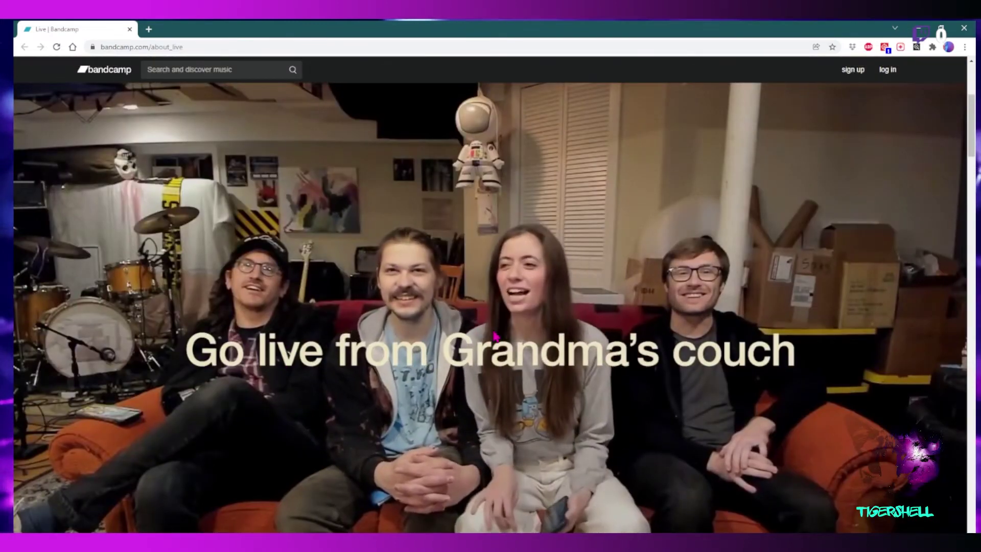
scroll(494, 332, "down", 9)
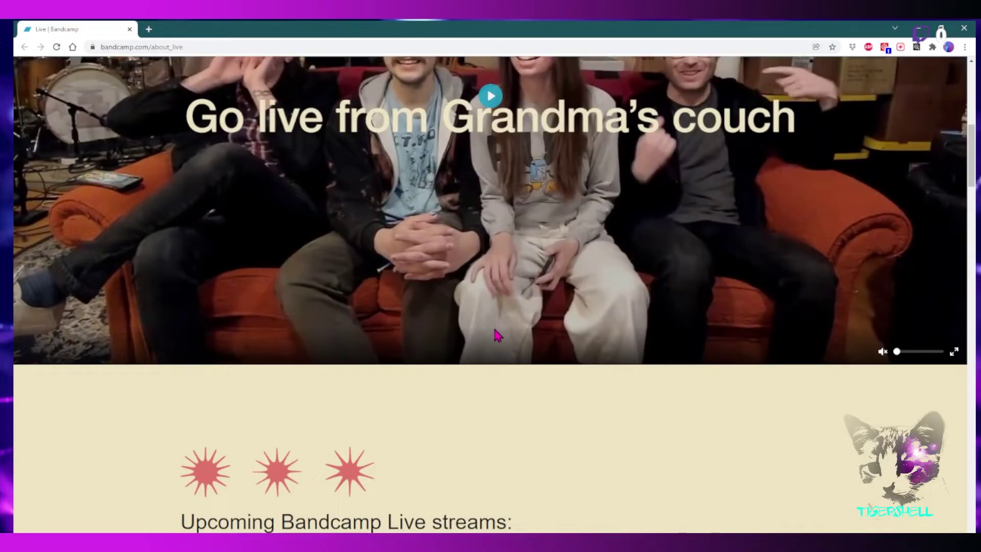
scroll(497, 335, "down", 4)
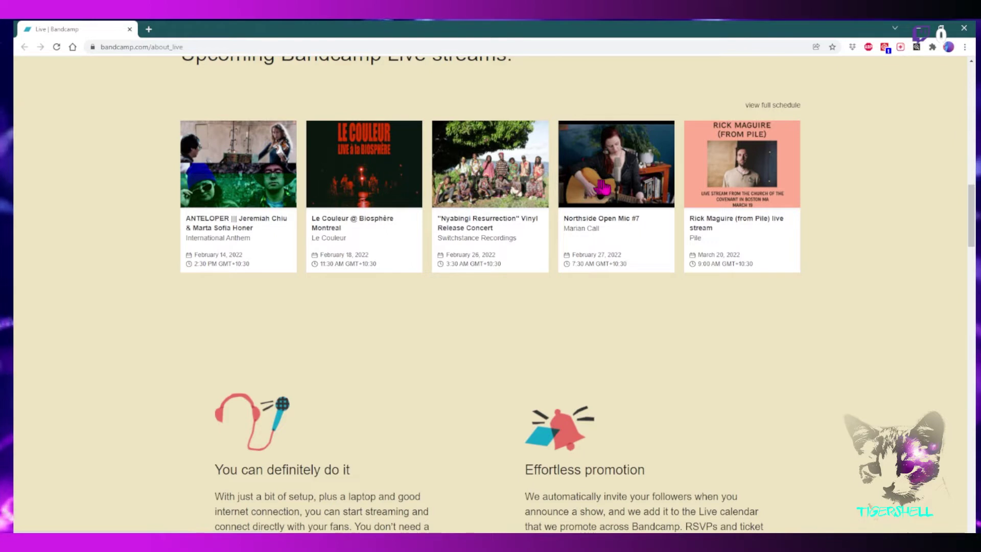
left_click(240, 193)
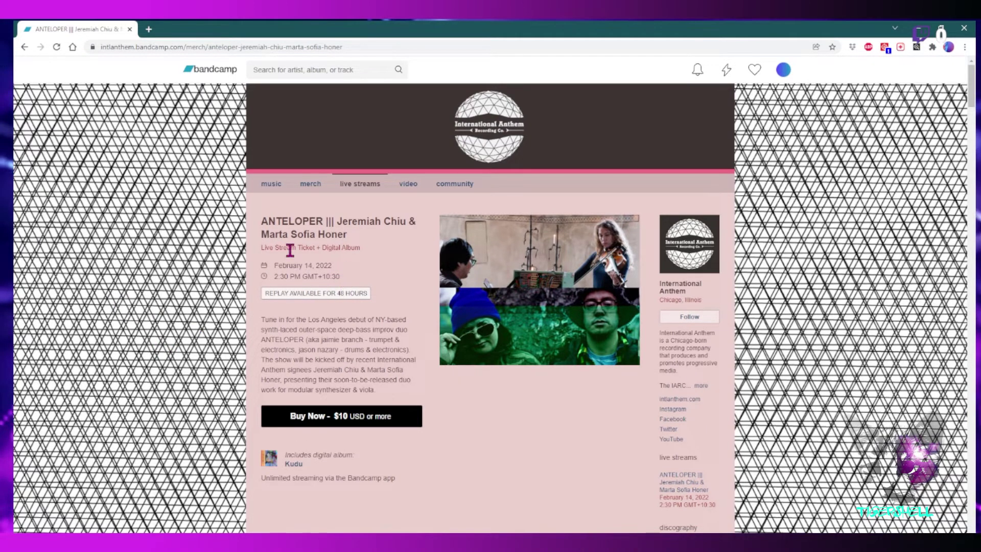
scroll(380, 284, "down", 5)
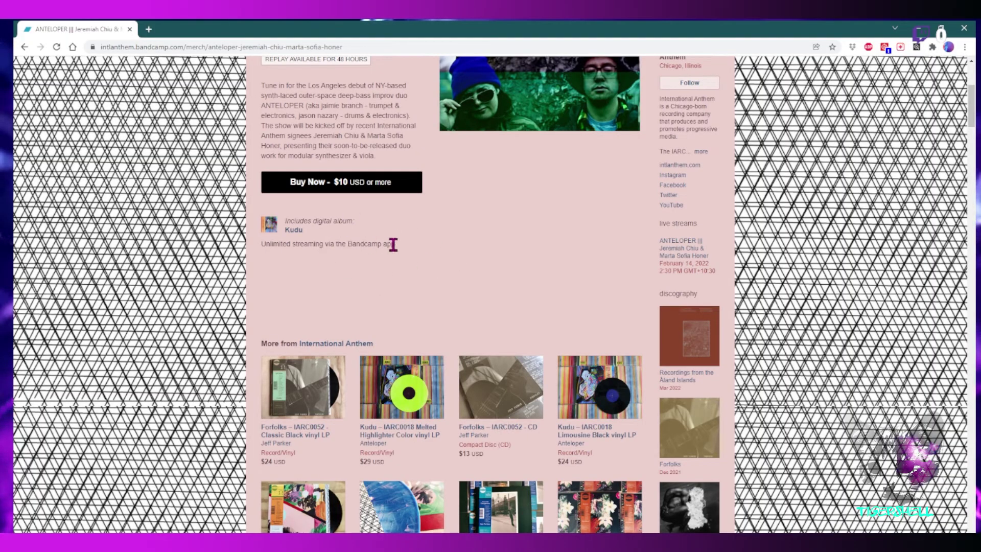
scroll(393, 244, "down", 20)
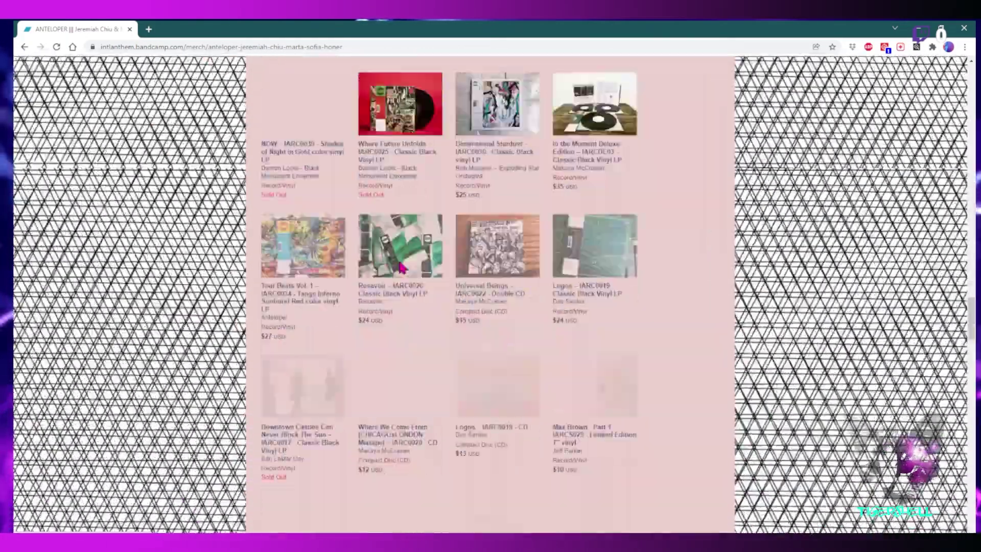
scroll(401, 267, "up", 20)
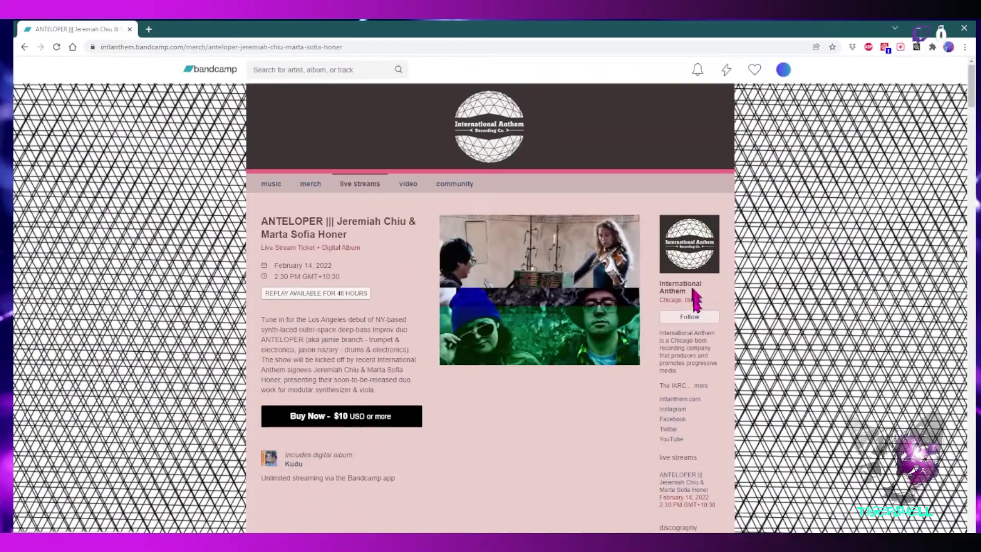
left_click(24, 47)
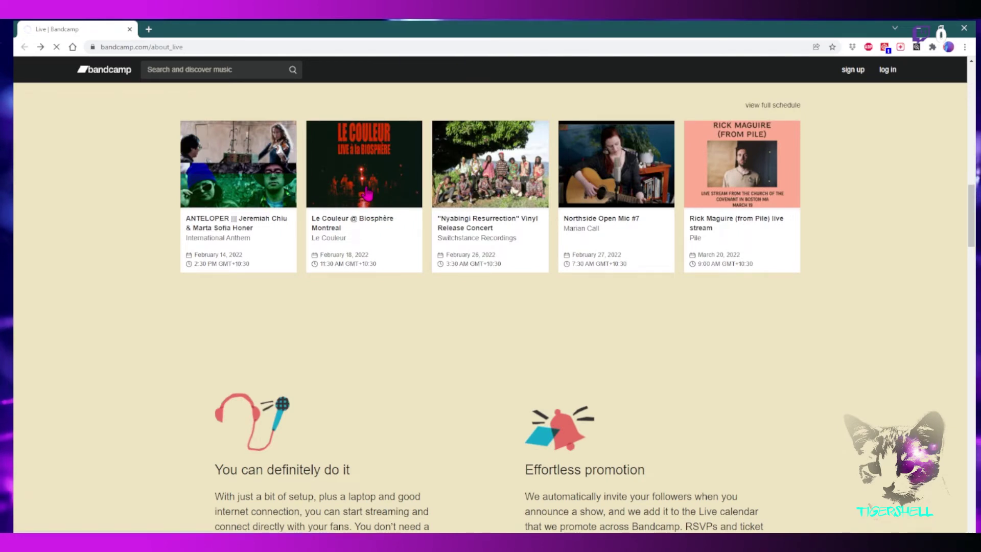
left_click(392, 229)
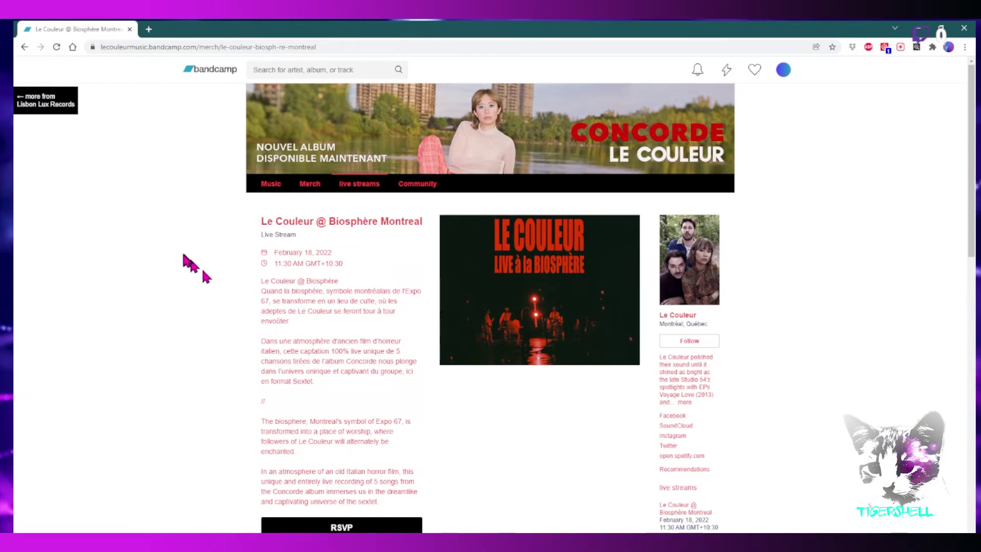
scroll(521, 354, "down", 4)
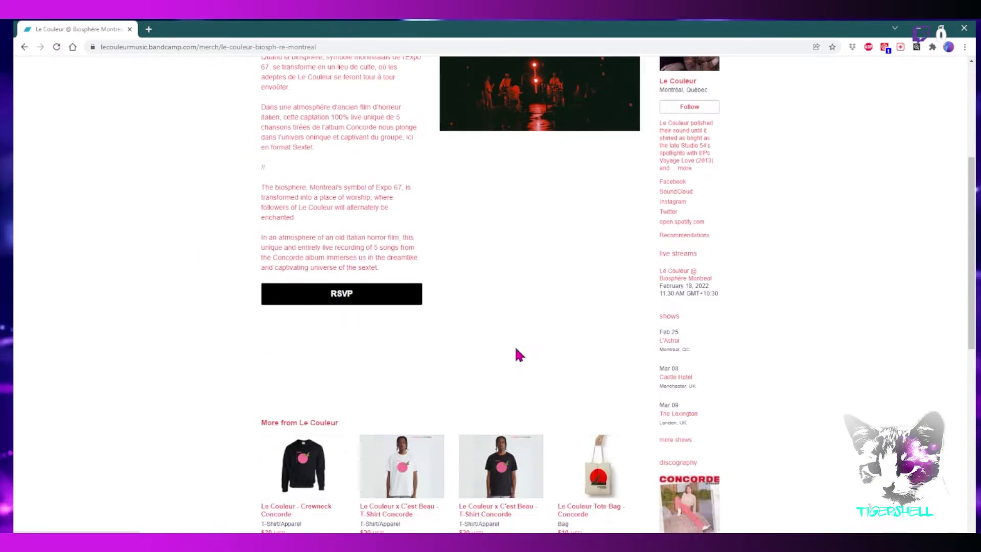
scroll(317, 297, "up", 4)
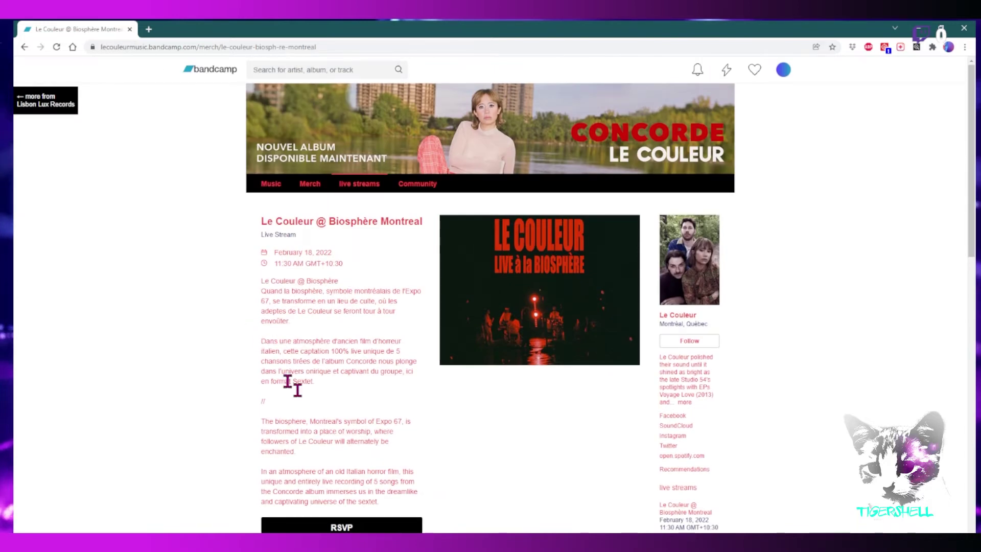
left_click(24, 46)
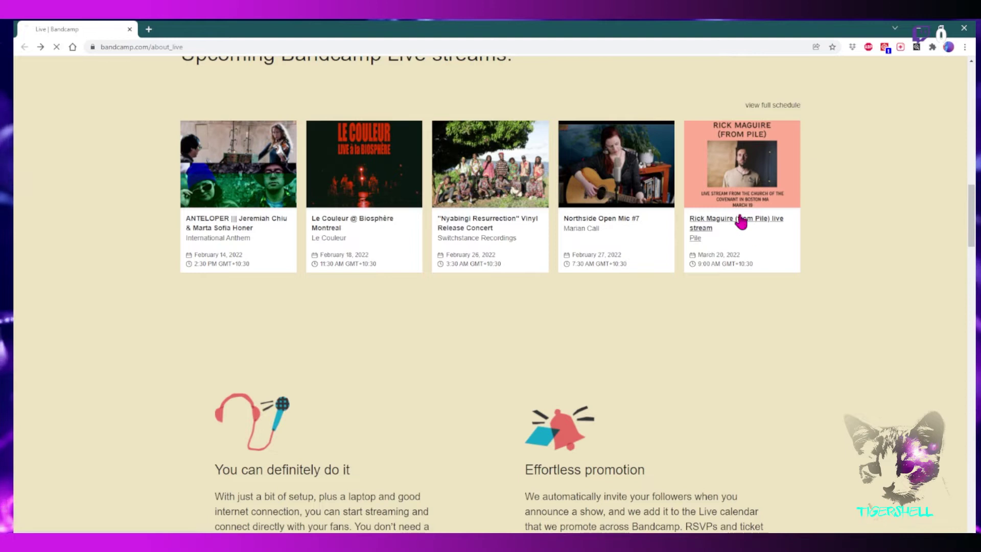
left_click(744, 221)
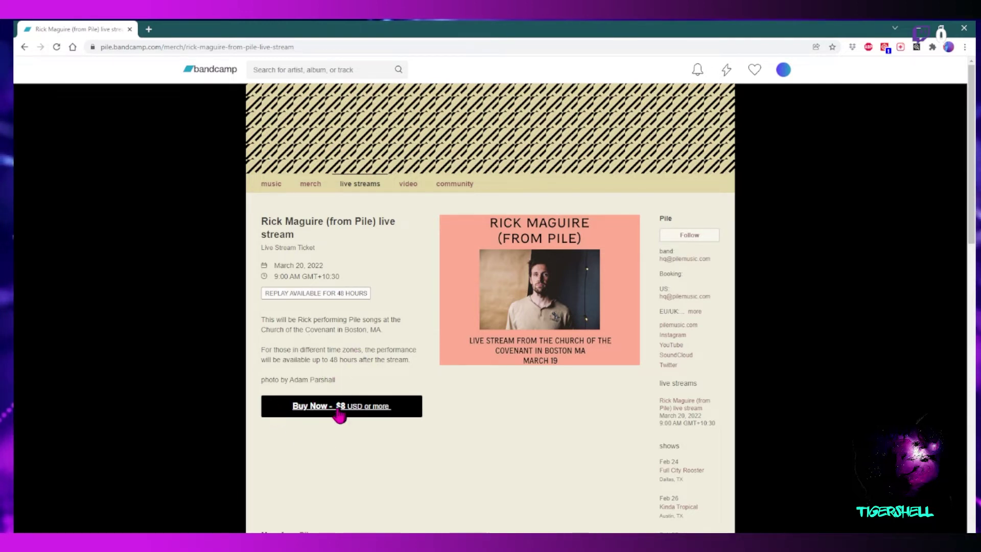
scroll(500, 424, "down", 4)
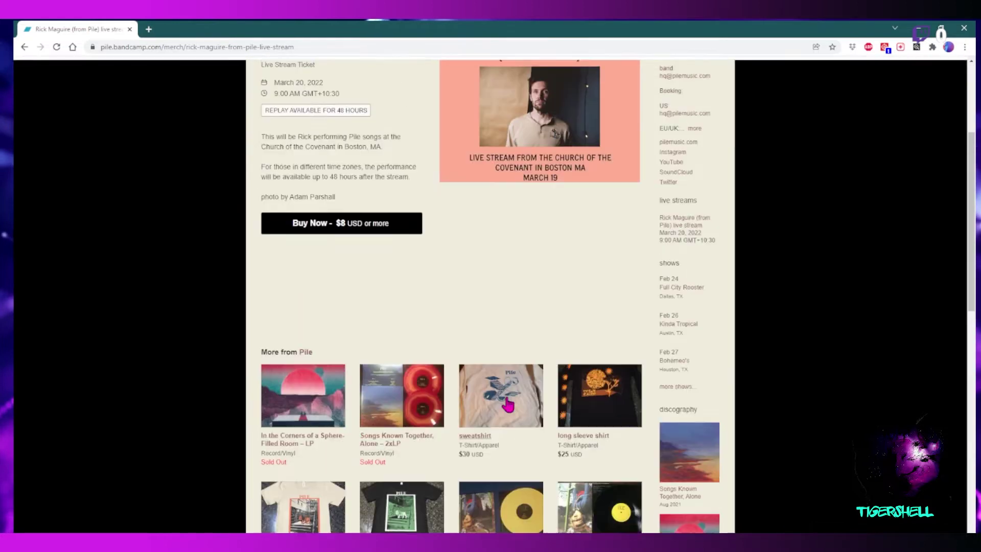
scroll(505, 405, "up", 4)
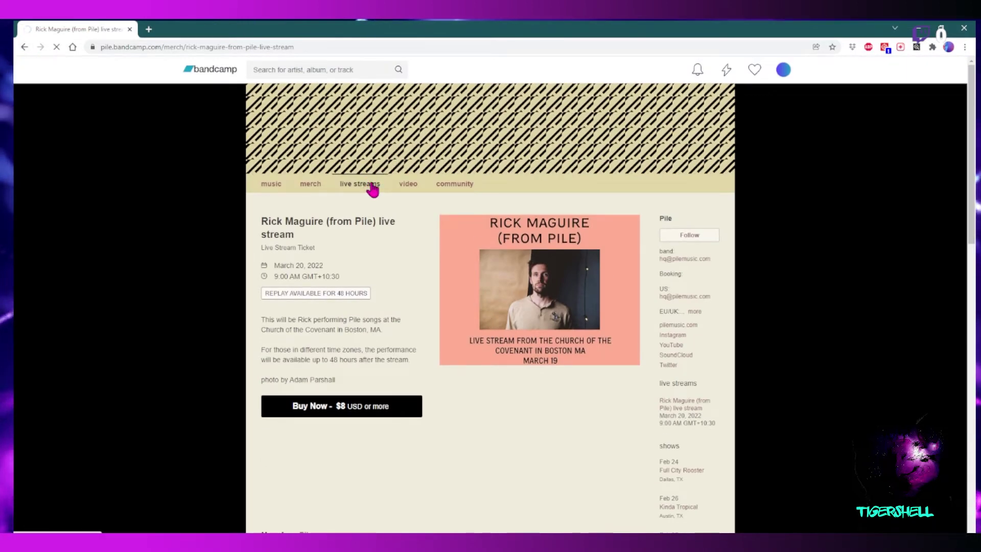
left_click(24, 47)
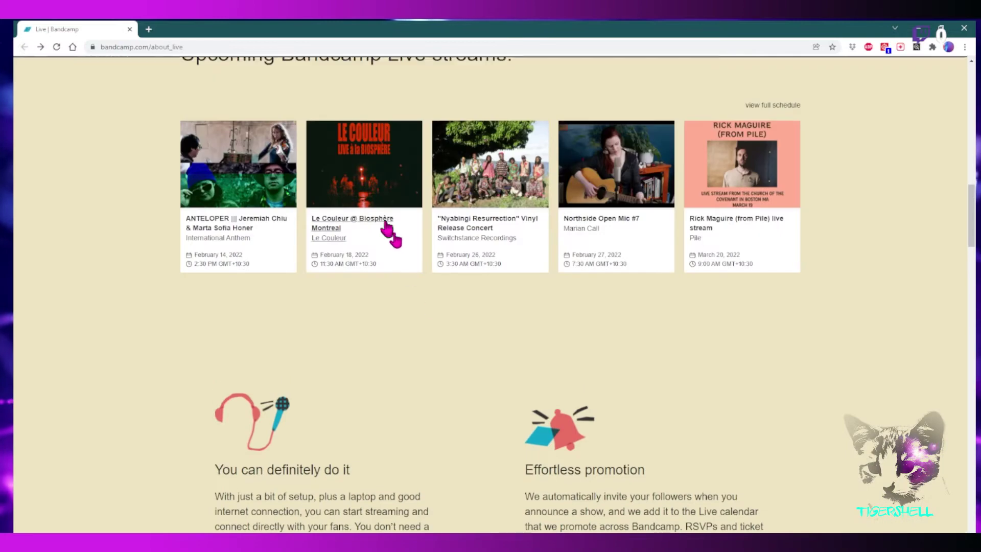
scroll(590, 397, "up", 5)
- Open the full Upcoming Bandcamp Live Streams schedule and scroll through the featured streams
left_click(773, 339)
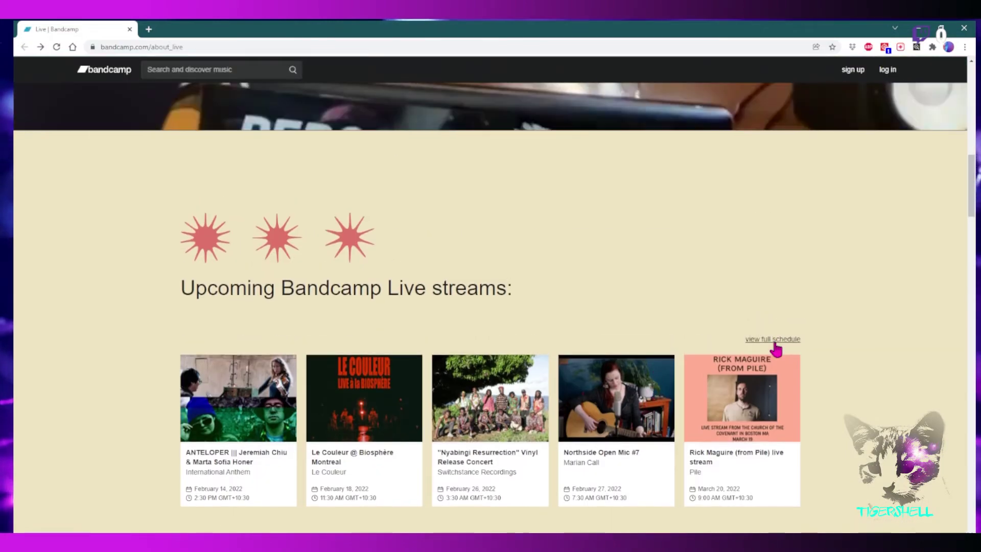
scroll(659, 340, "down", 5)
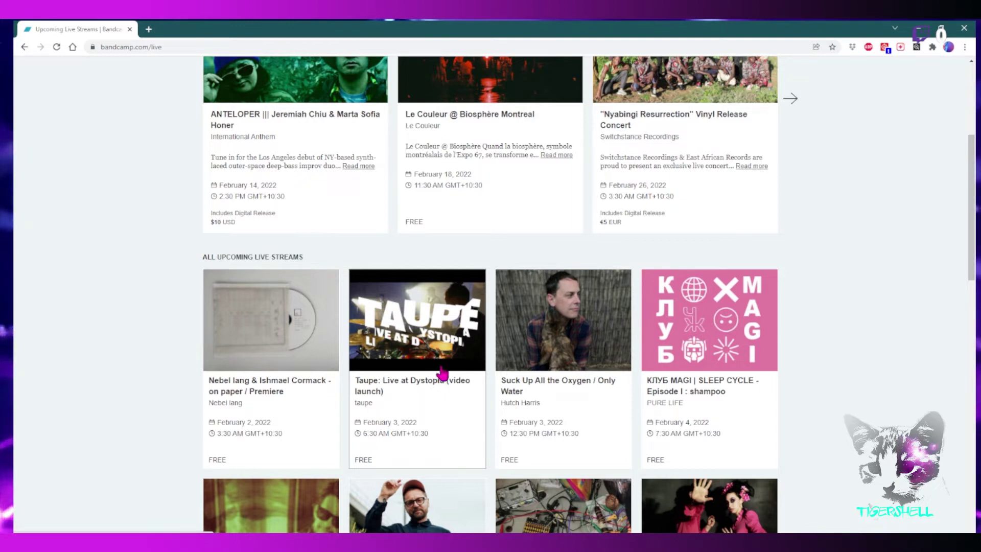
scroll(440, 373, "down", 4)
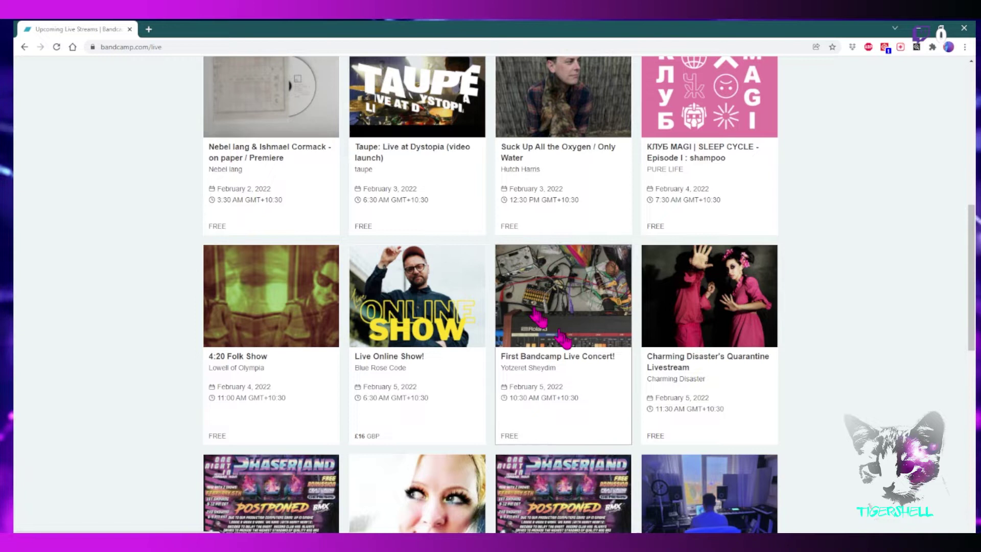
scroll(566, 335, "down", 4)
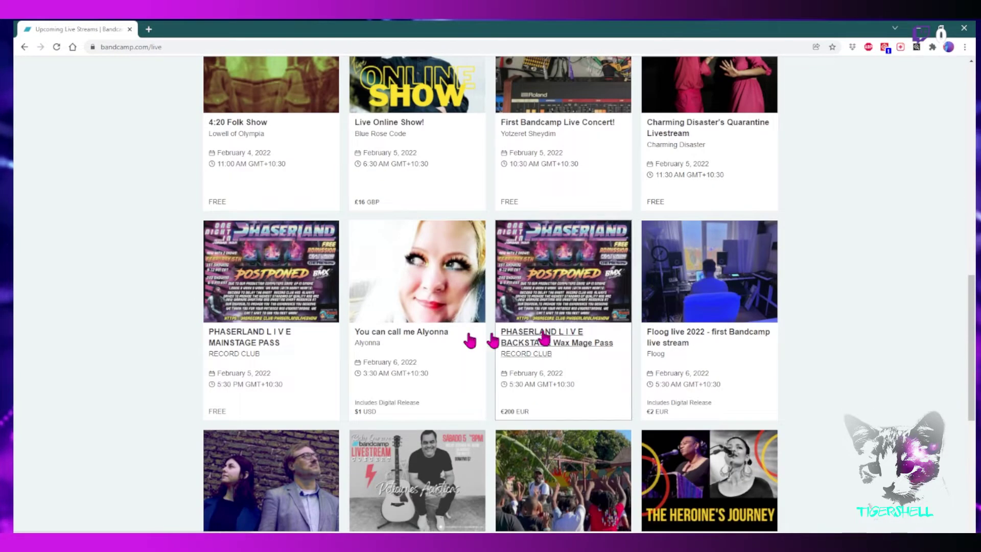
scroll(143, 330, "down", 4)
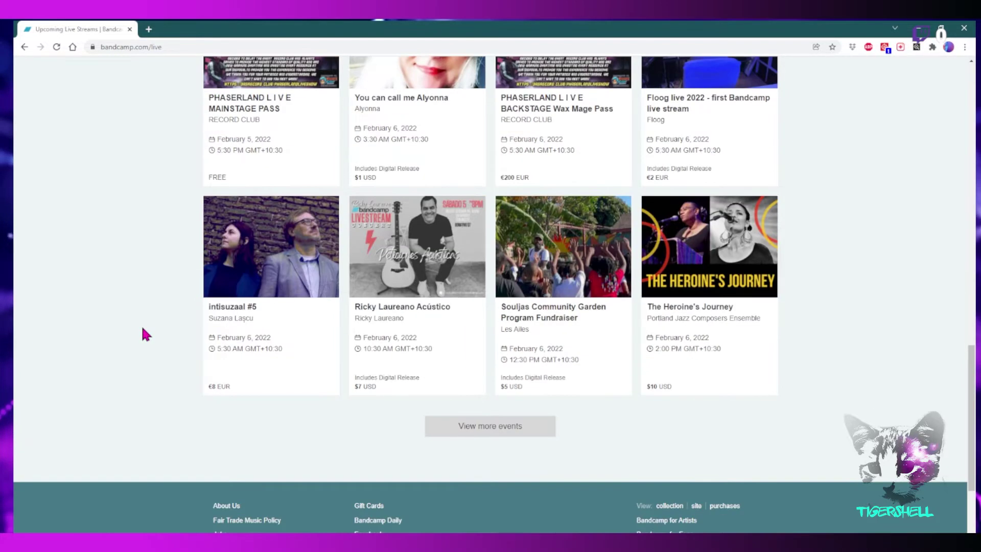
scroll(664, 347, "down", 3)
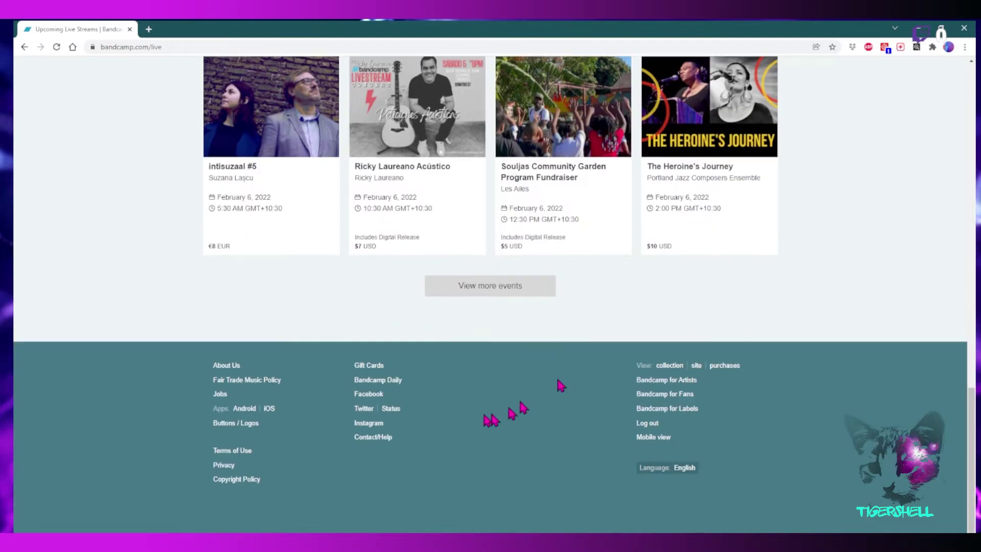
- Load more upcoming streams, scroll through them to March 26, 2022, and reload the list
left_click(482, 289)
scroll(659, 266, "down", 4)
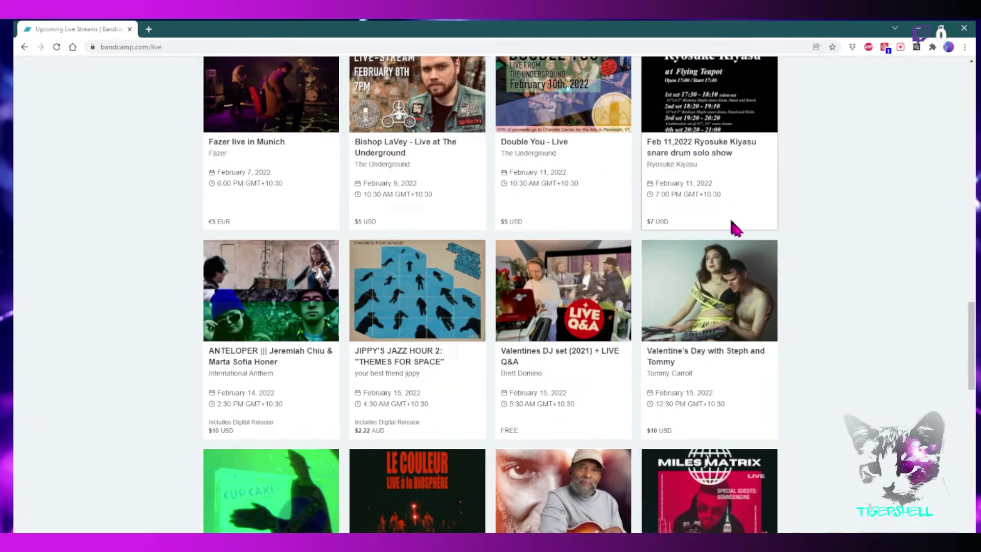
scroll(540, 295, "down", 4)
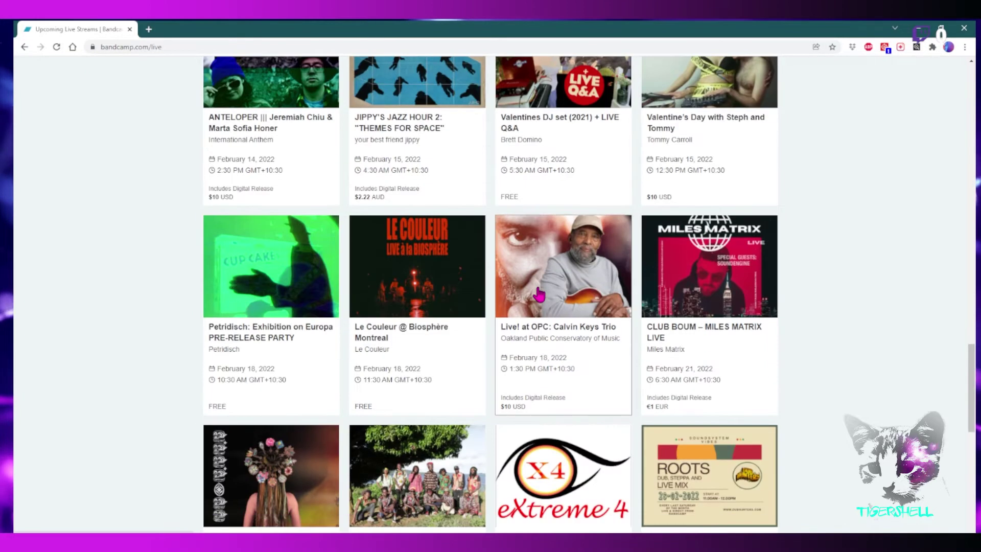
scroll(536, 288, "down", 5)
scroll(535, 286, "down", 4)
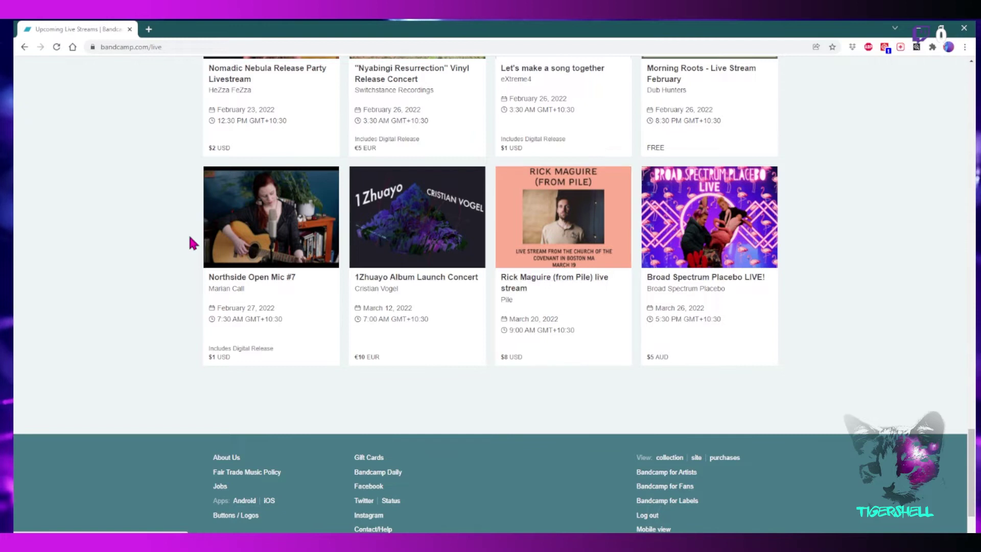
key("F5")
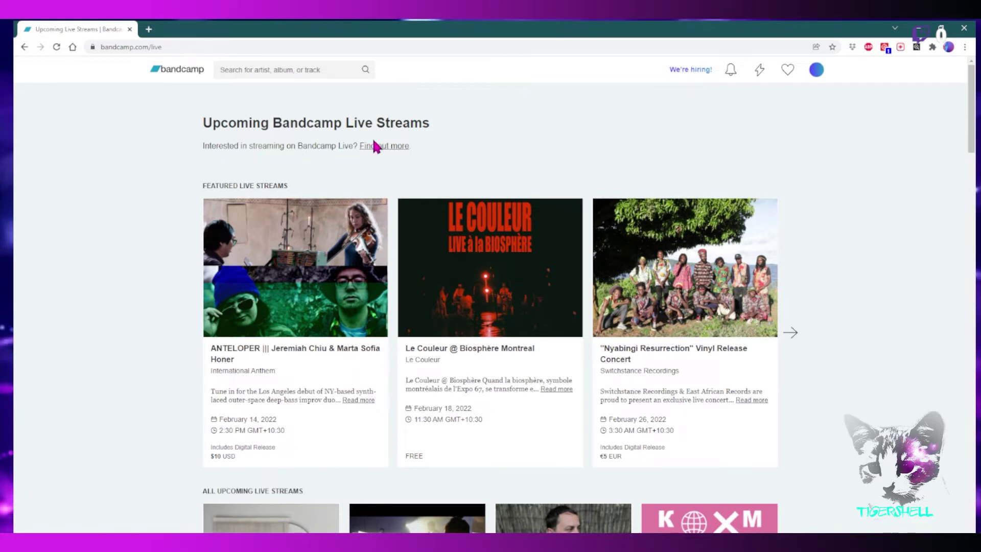
left_click(373, 146)
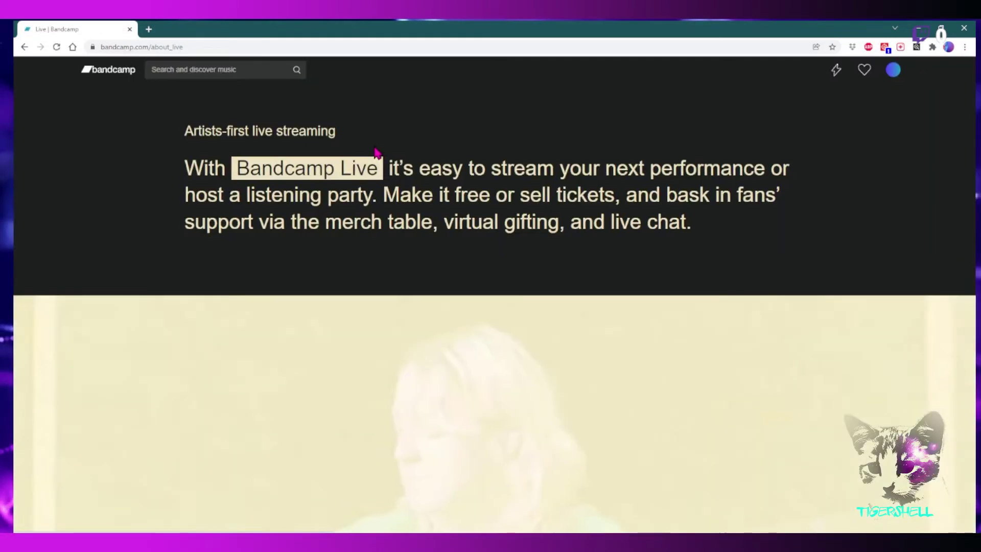
scroll(478, 225, "down", 15)
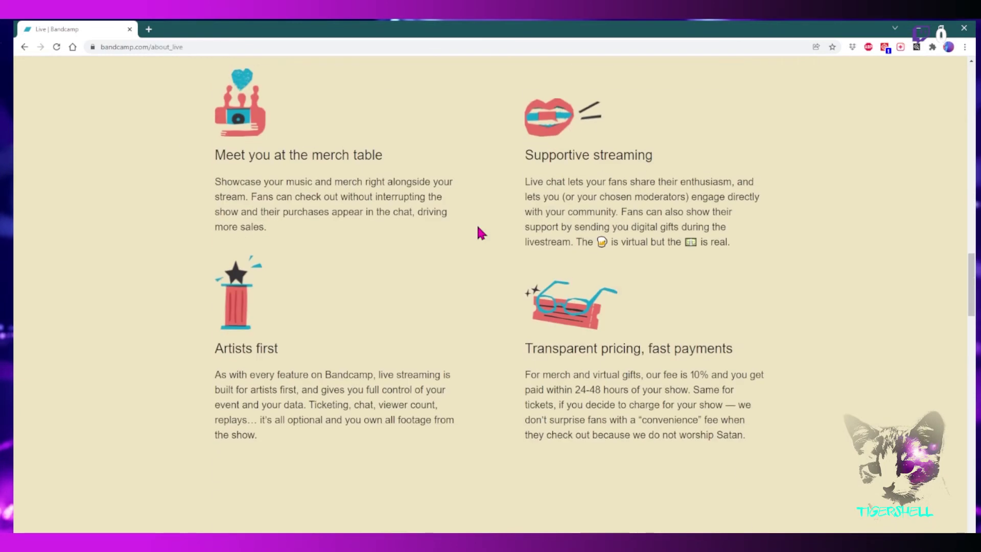
scroll(481, 232, "up", 4)
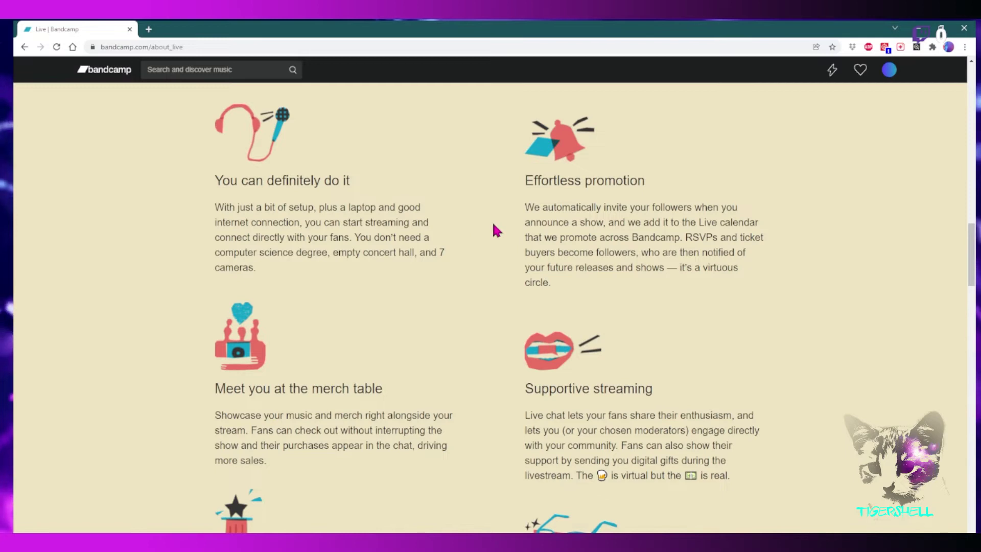
scroll(565, 287, "down", 4)
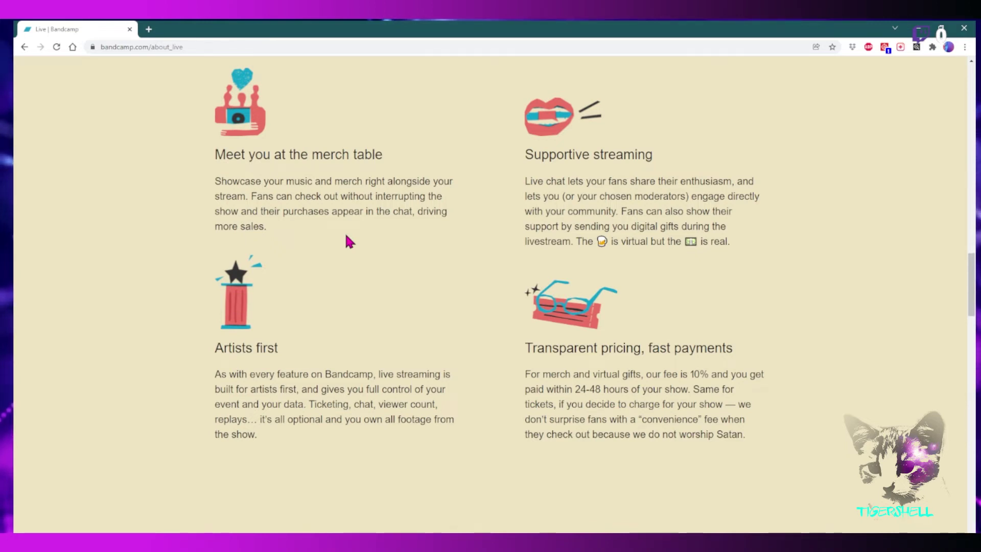
scroll(349, 240, "down", 8)
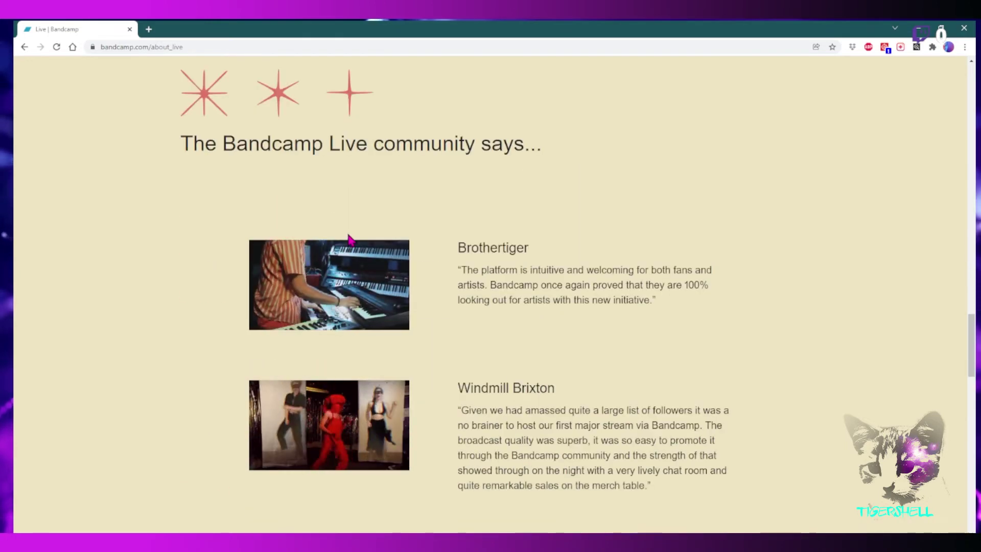
scroll(350, 240, "down", 4)
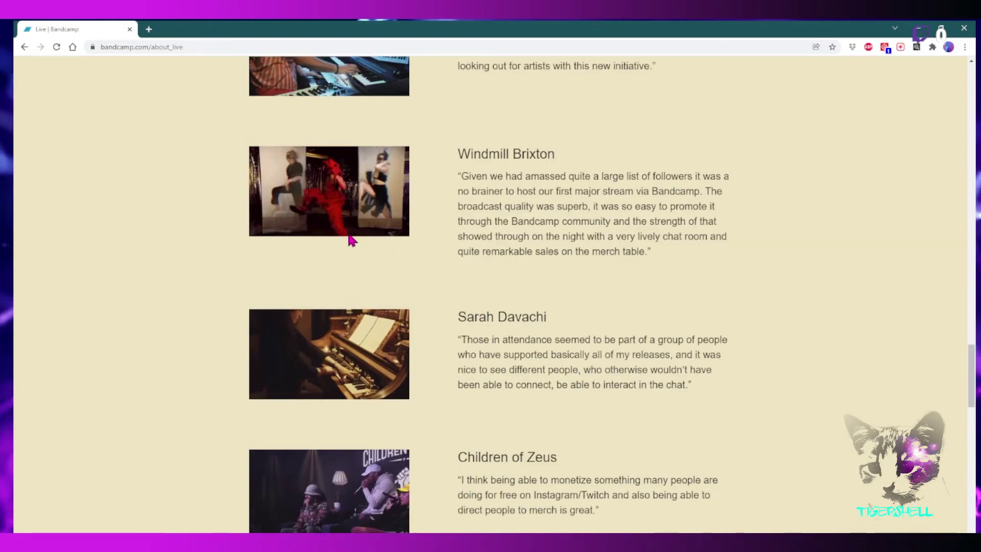
scroll(350, 240, "down", 8)
scroll(348, 234, "down", 10)
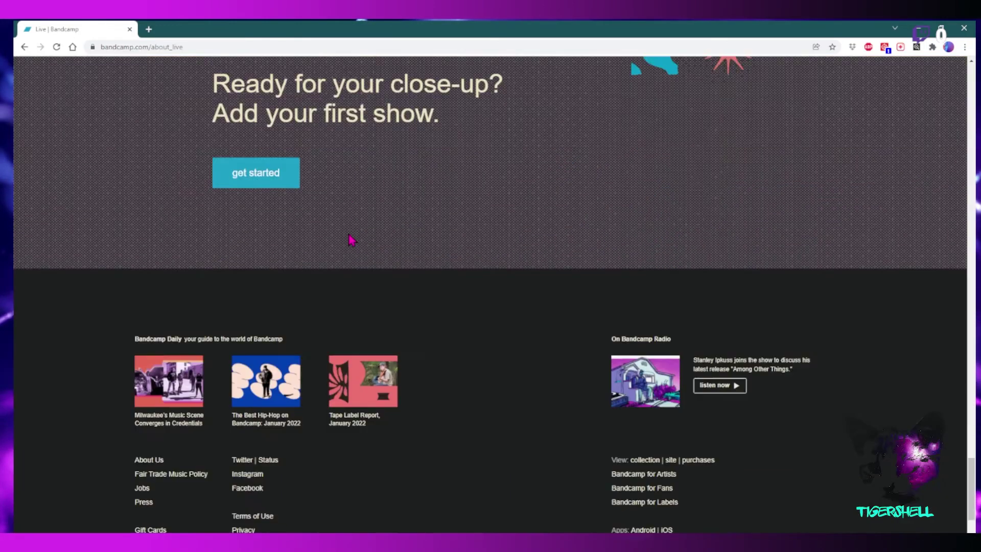
scroll(350, 244, "up", 8)
scroll(351, 240, "down", 4)
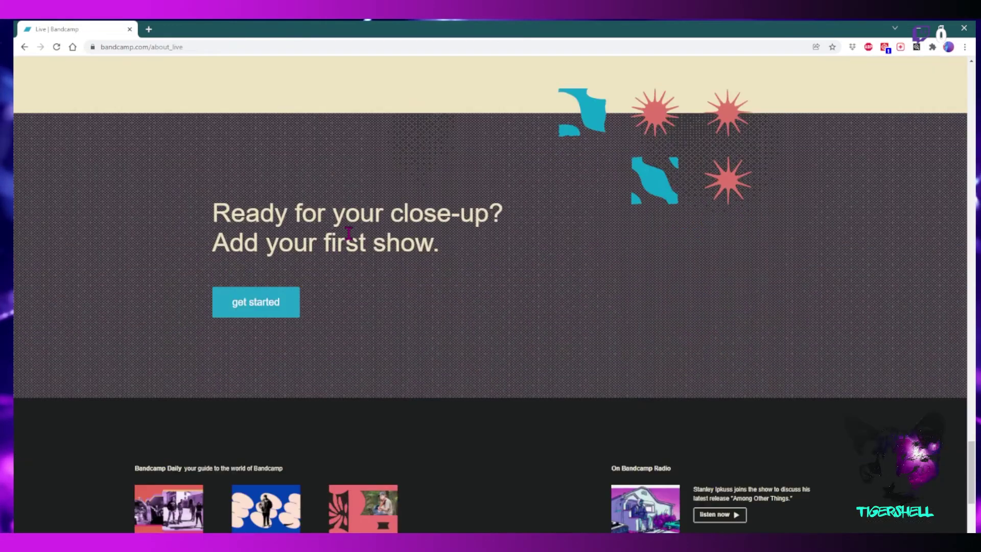
scroll(349, 233, "down", 4)
scroll(349, 238, "up", 20)
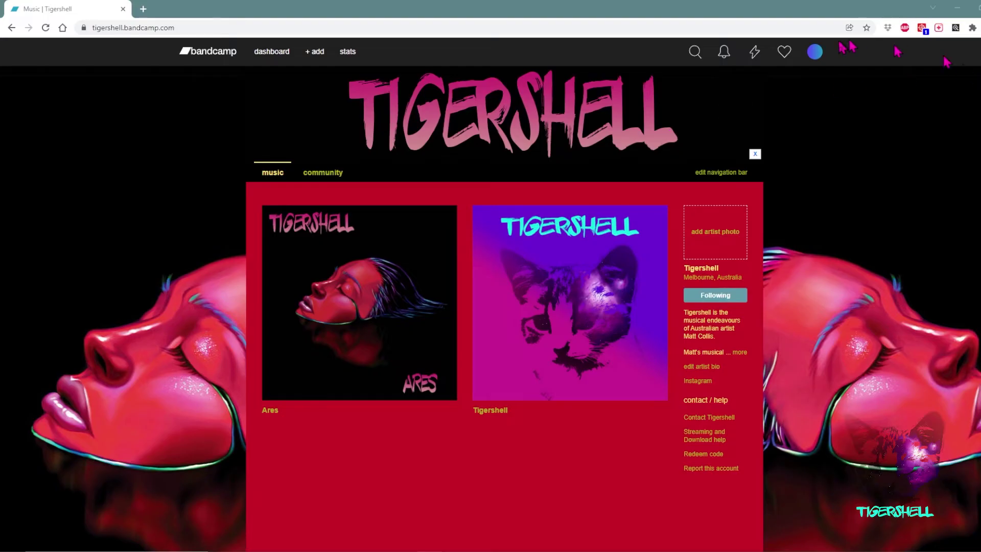
- Go from the account menu to the Tigershell artist site and start adding a live stream
left_click(815, 52)
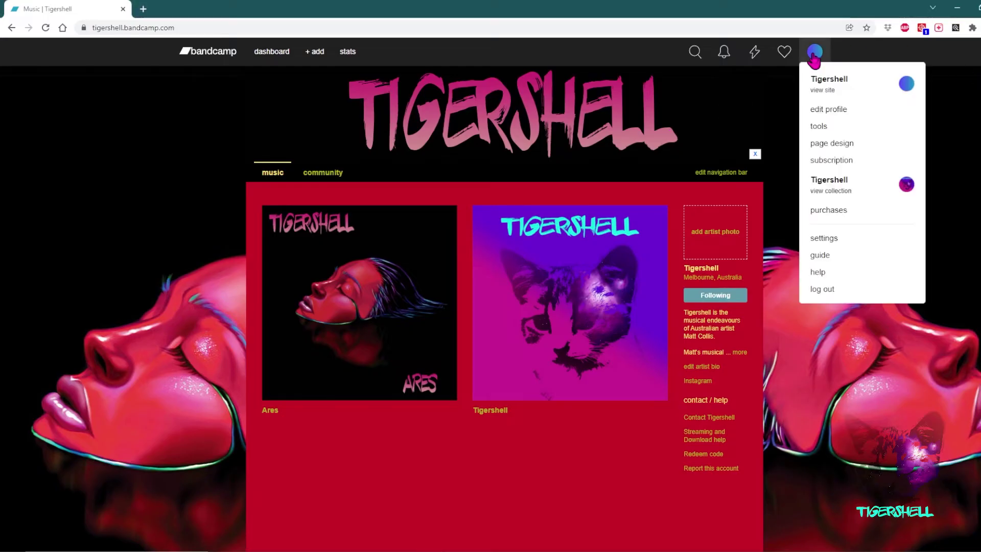
left_click(827, 90)
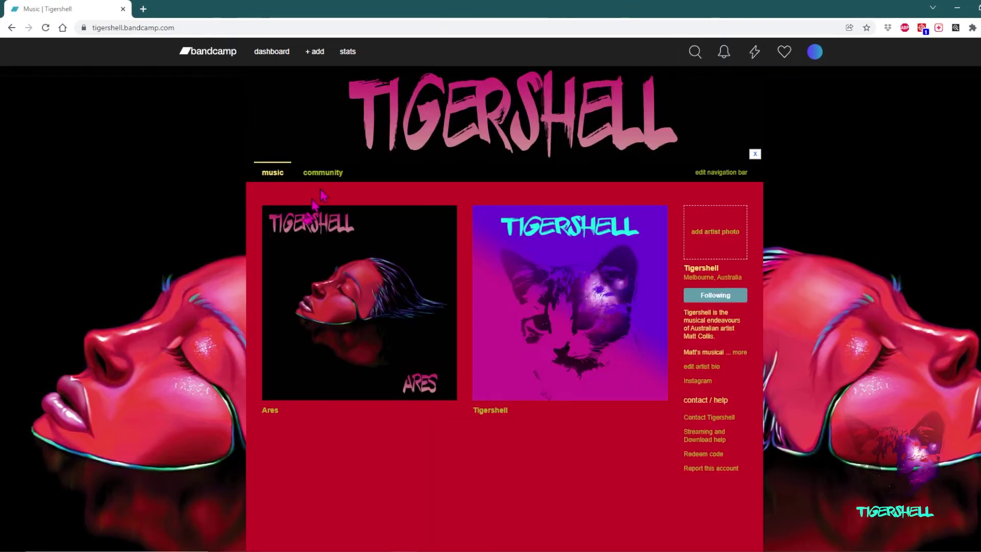
left_click(315, 53)
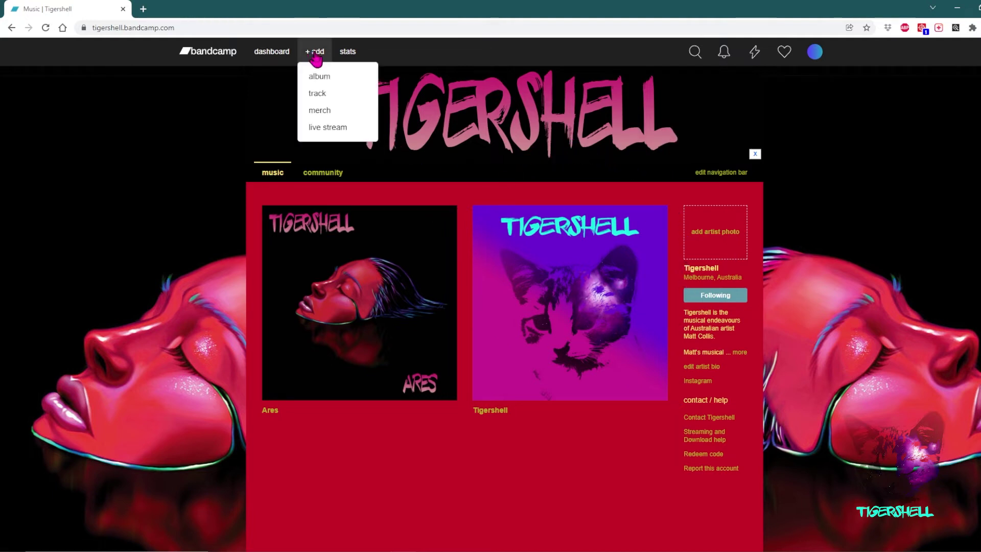
left_click(323, 128)
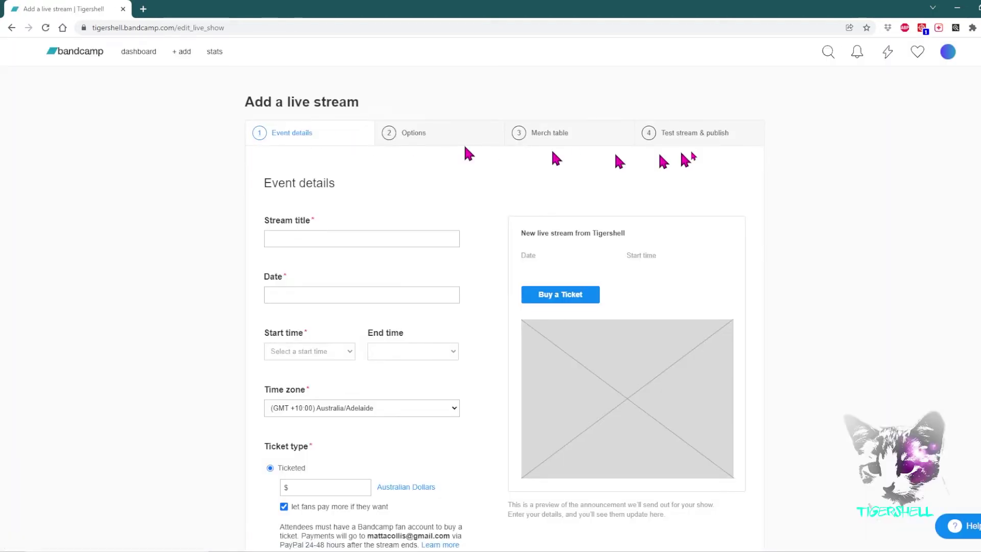
- Title the stream 'Tigershell Live Extravaganza' and set its date to 2 February 2022
left_click(306, 243)
type("Tigershell")
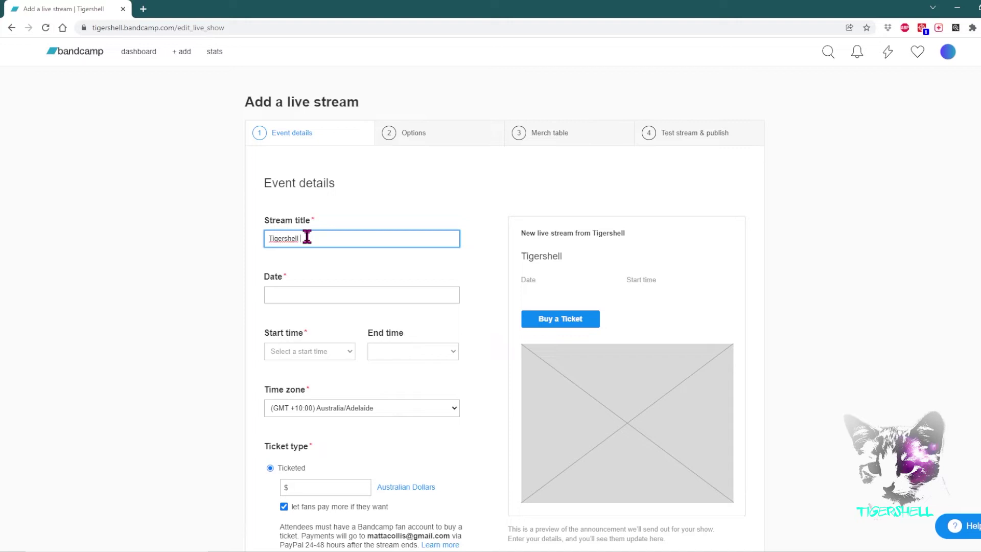
type("Live Extrava")
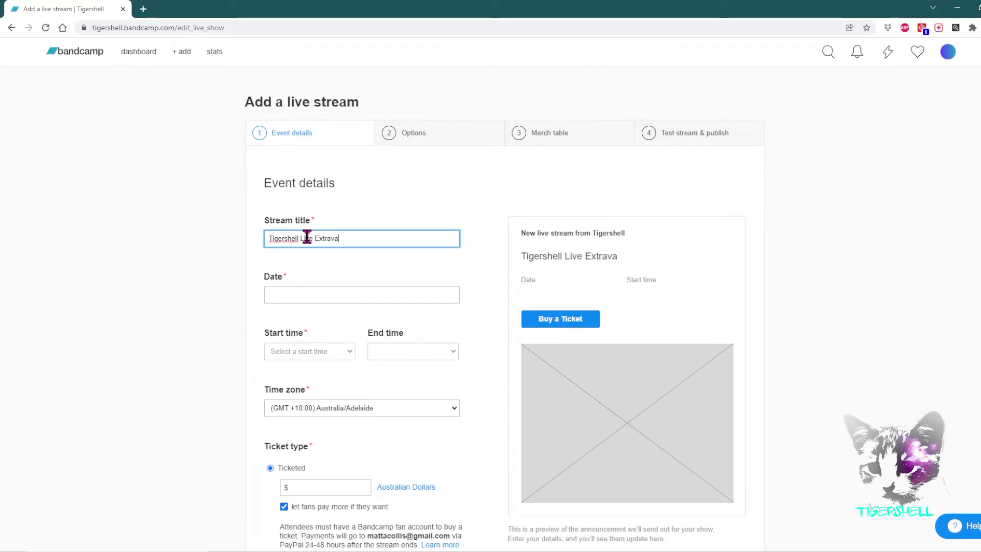
type("ganza")
key("Tab")
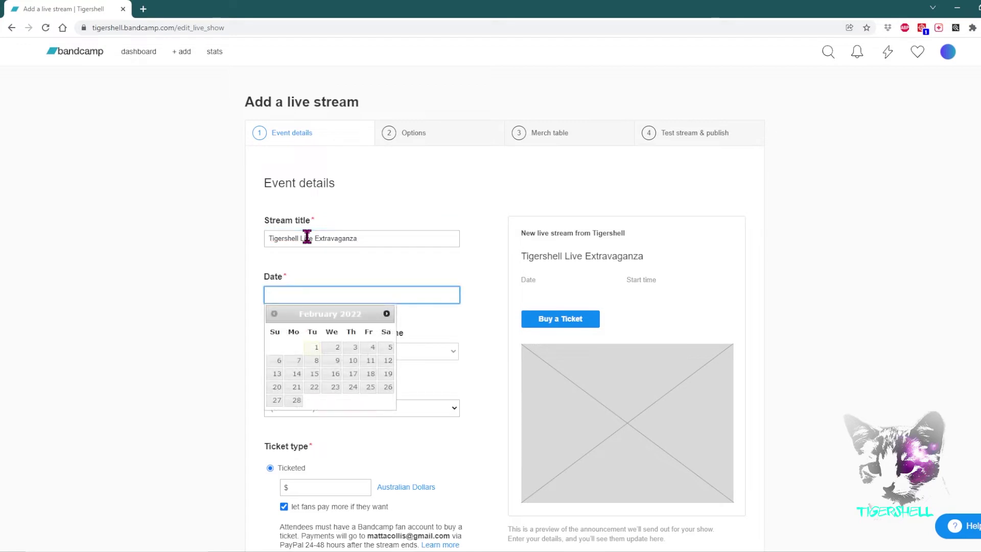
left_click(336, 349)
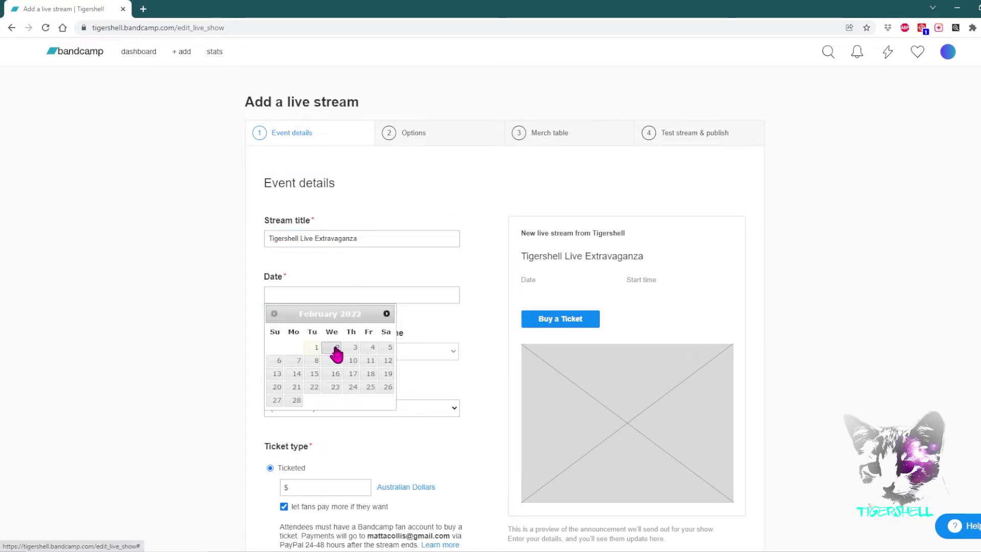
- Set the stream to run from 7:00 PM to 9:00 PM
left_click(329, 351)
scroll(322, 424, "down", 5)
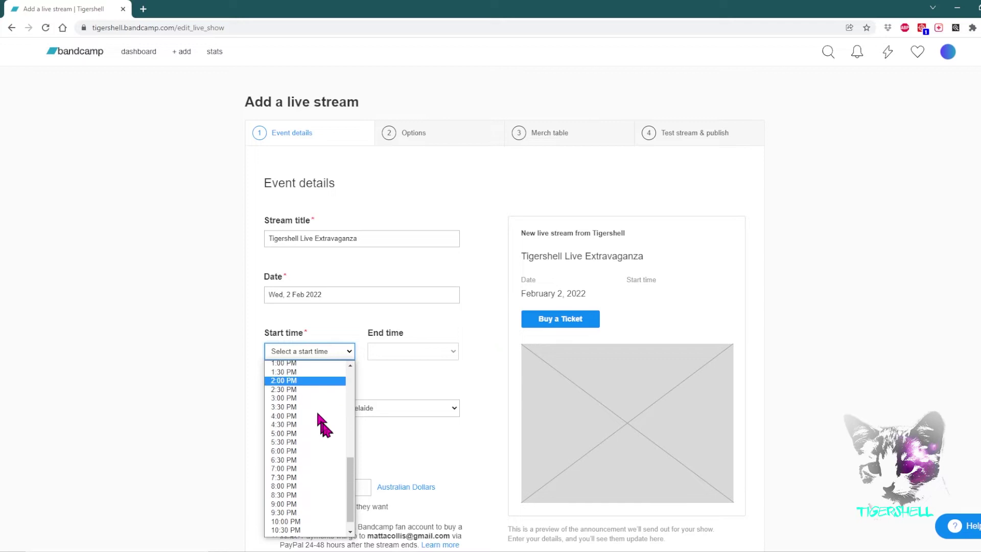
left_click(323, 467)
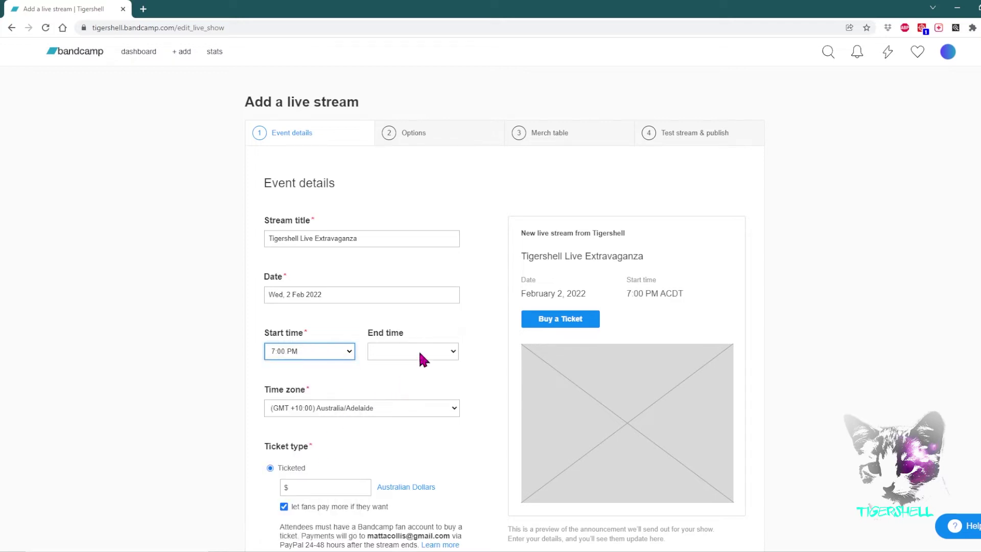
left_click(423, 352)
scroll(422, 450, "down", 5)
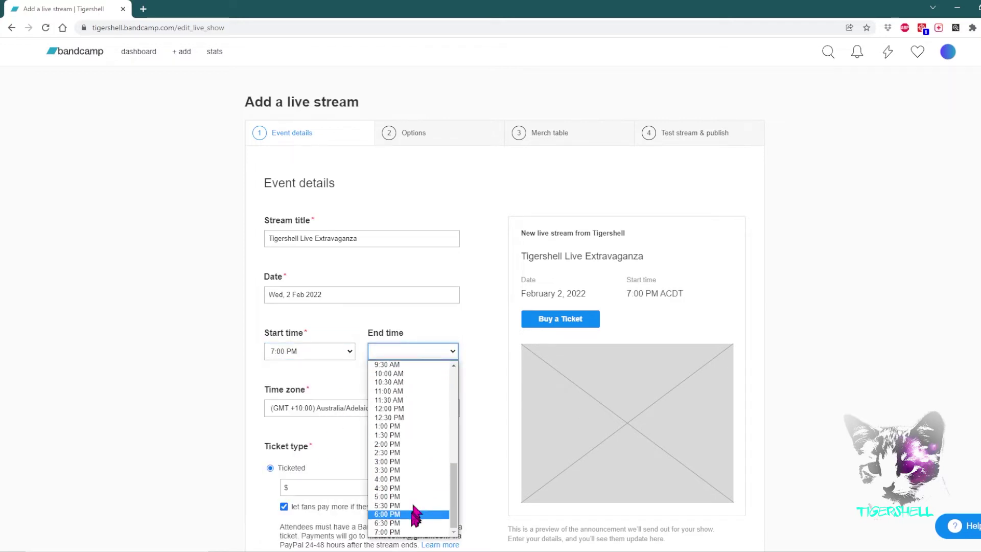
scroll(415, 514, "down", 4)
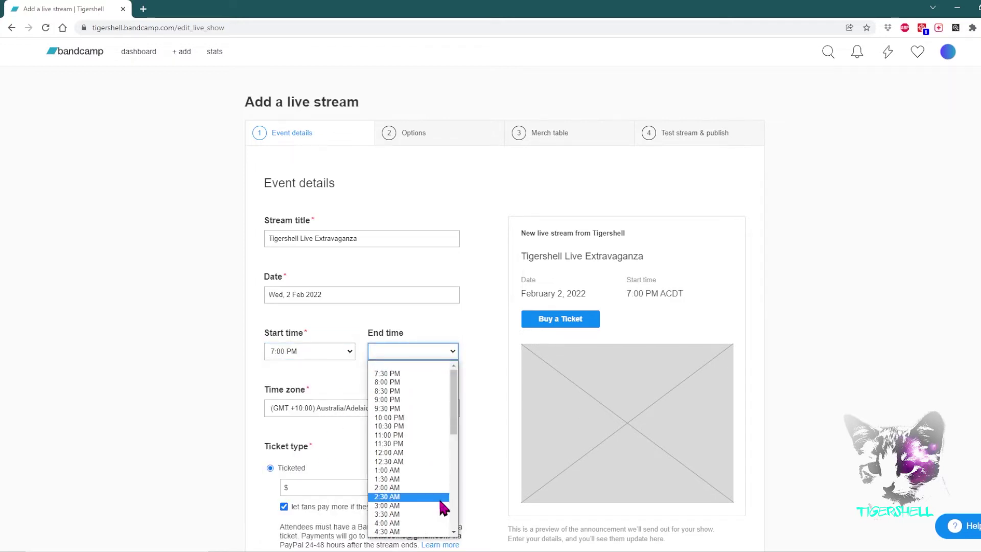
left_click(406, 392)
- Keep Australia/Adelaide as the stream's time zone
left_click(322, 407)
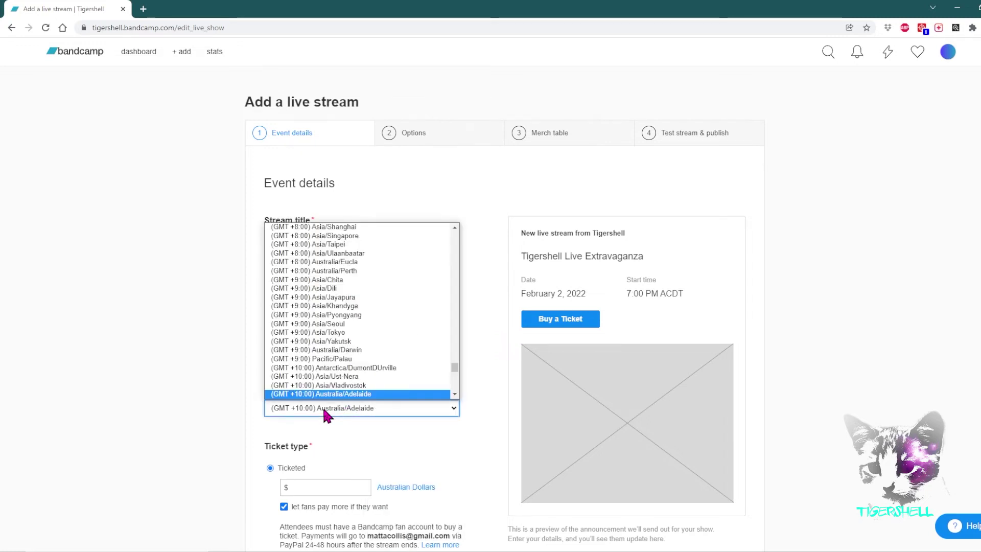
scroll(338, 403, "down", 1)
left_click(344, 378)
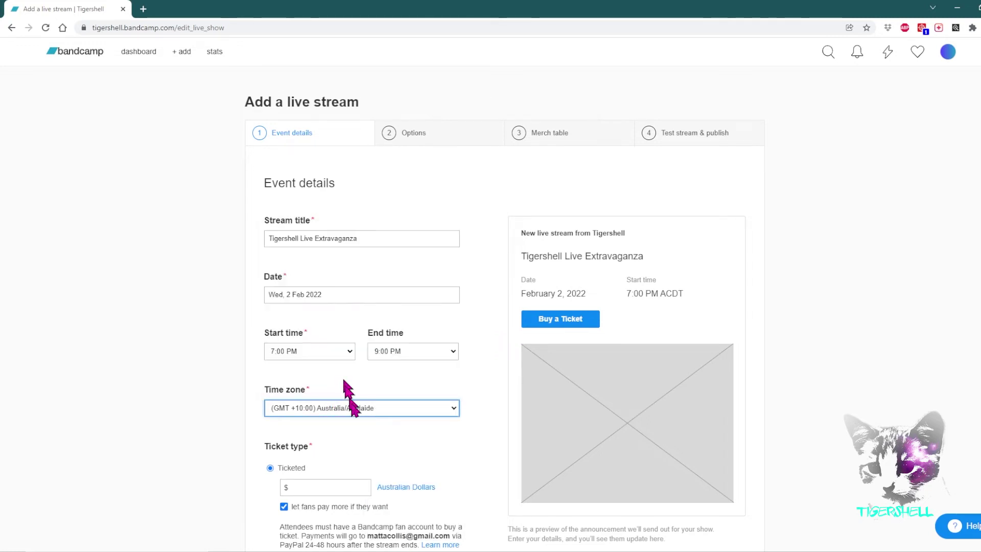
left_click(360, 431)
- Make the stream free instead of ticketed
scroll(357, 460, "down", 5)
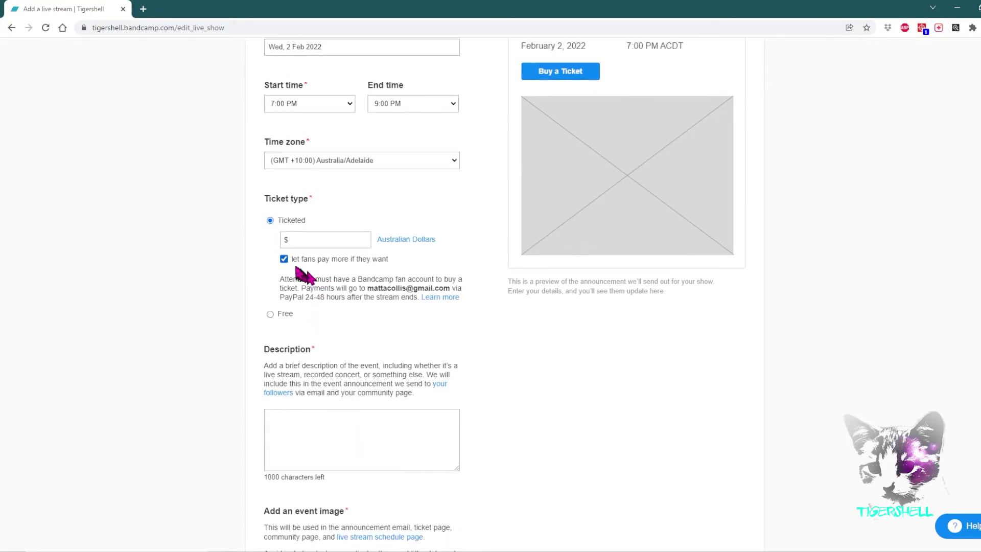
left_click(269, 315)
scroll(322, 347, "down", 5)
scroll(326, 317, "up", 5)
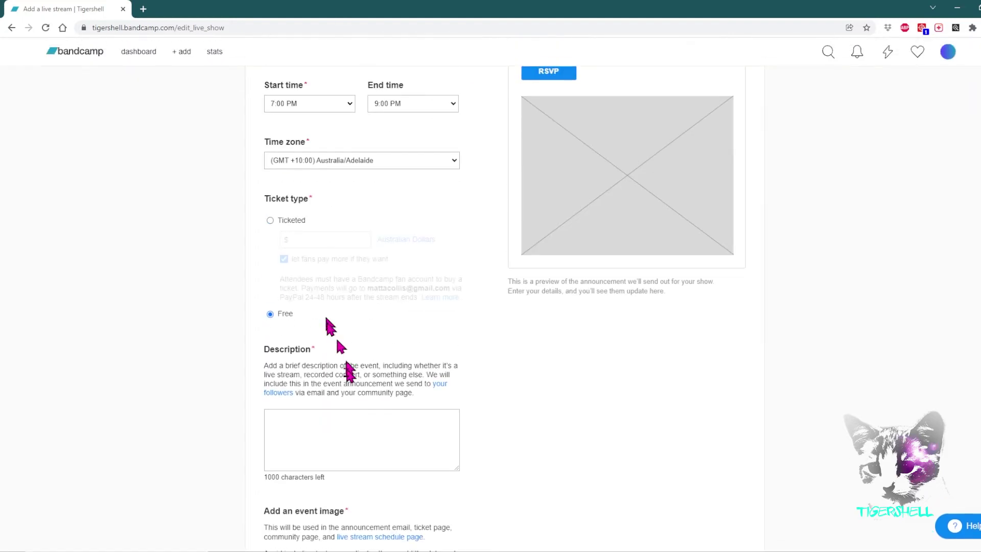
- Describe the event as Tigershell's debut Bandcamp live stream creating new tracks for an upcoming EP
left_click(327, 416)
type("Thisi")
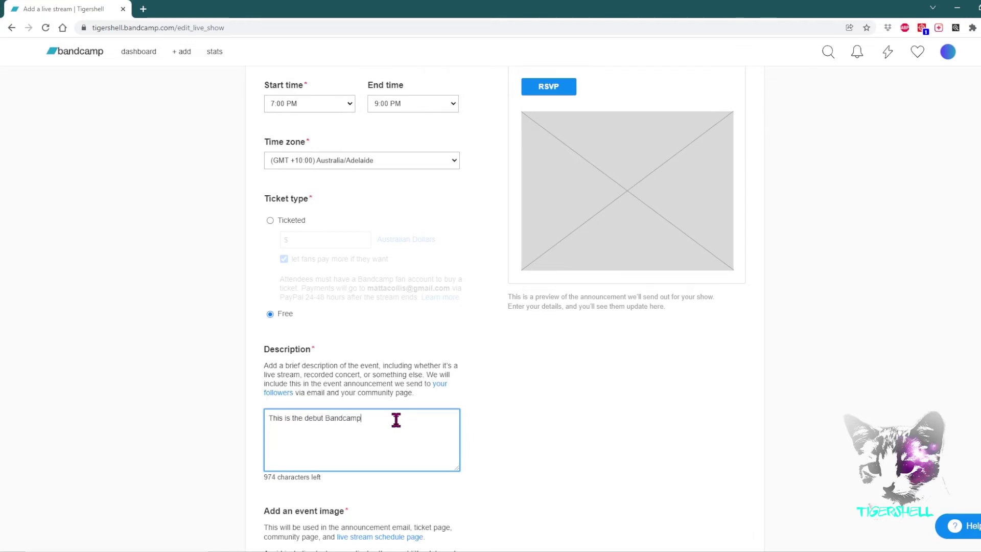
type("for Tigershell.")
- Open the Add an image dialog from the event image box
scroll(402, 434, "down", 5)
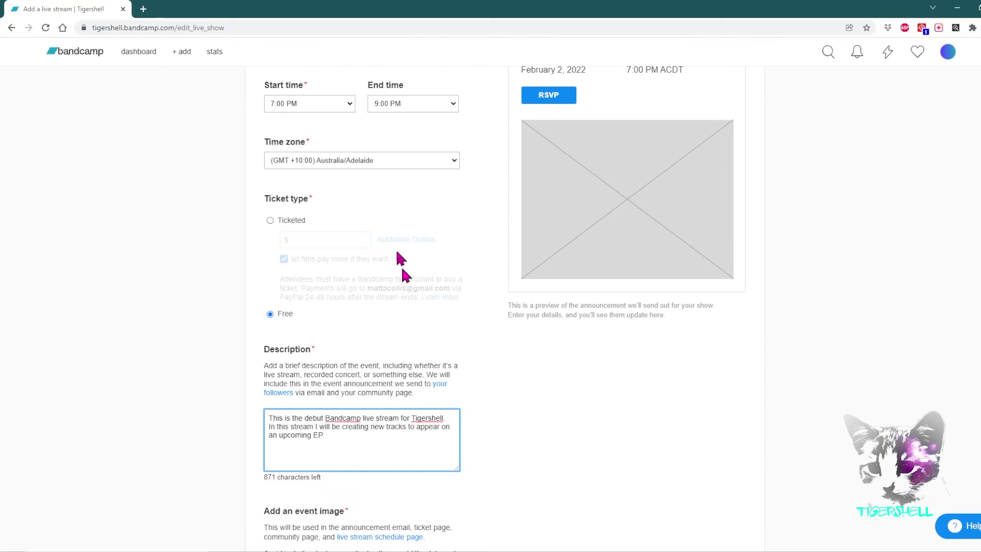
scroll(415, 407, "down", 5)
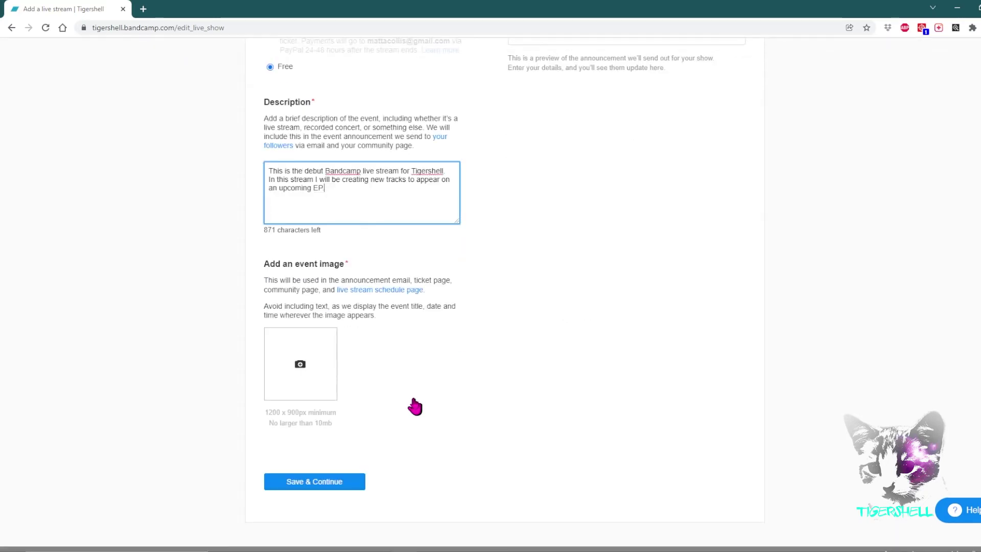
left_click(316, 374)
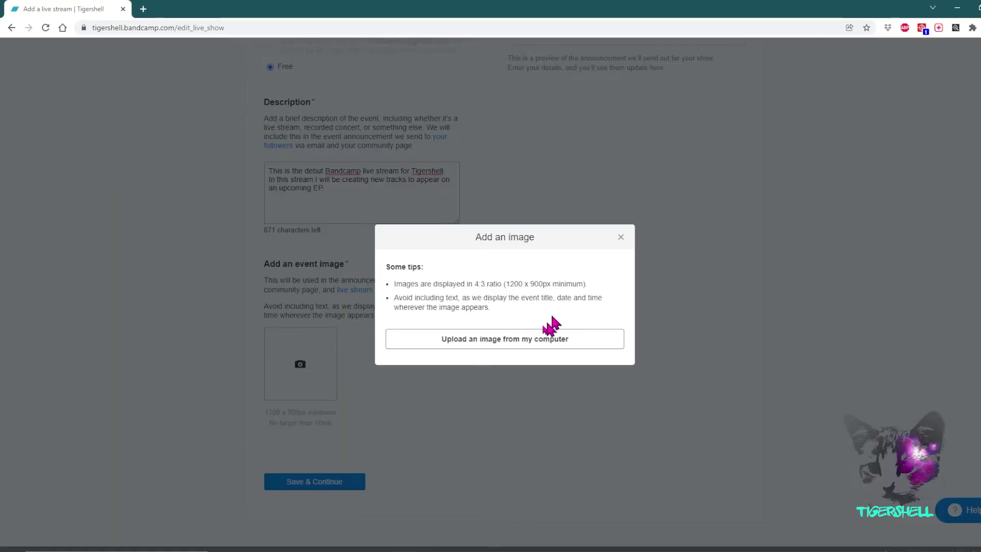
- Upload TigershellCDCoverCatAlt.jpg as the event image and adjust its zoom and position in the crop
left_click(535, 339)
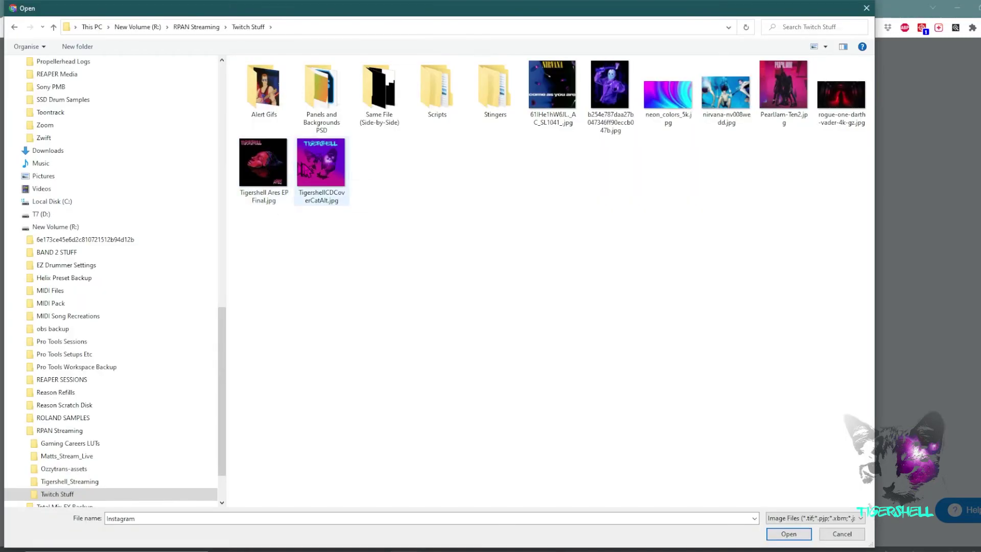
double_click(308, 171)
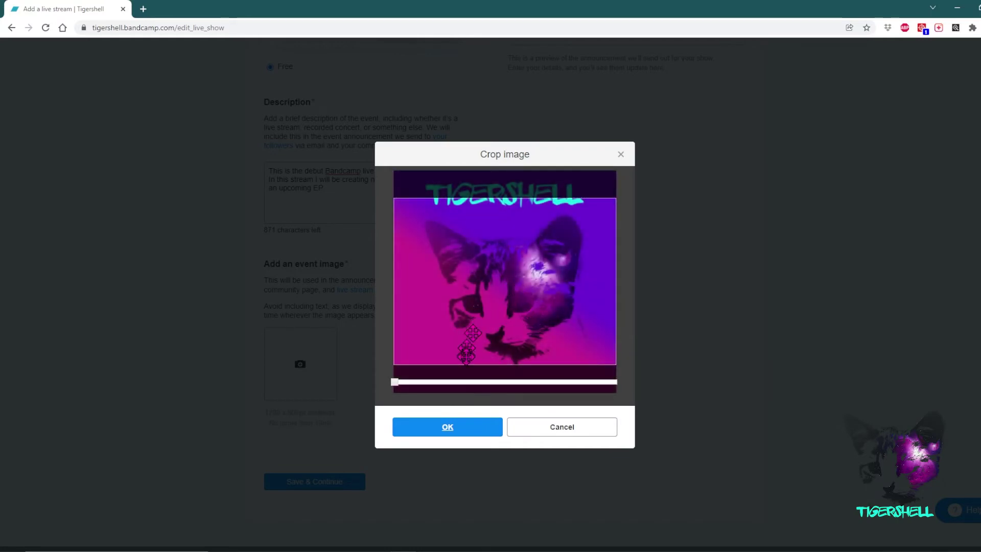
left_click(419, 383)
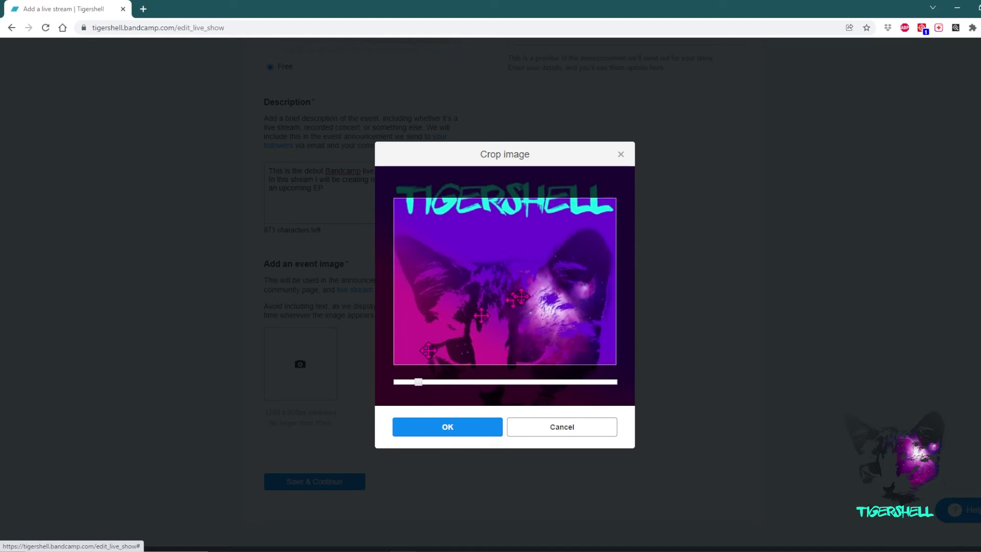
left_click_drag(520, 297, 524, 340)
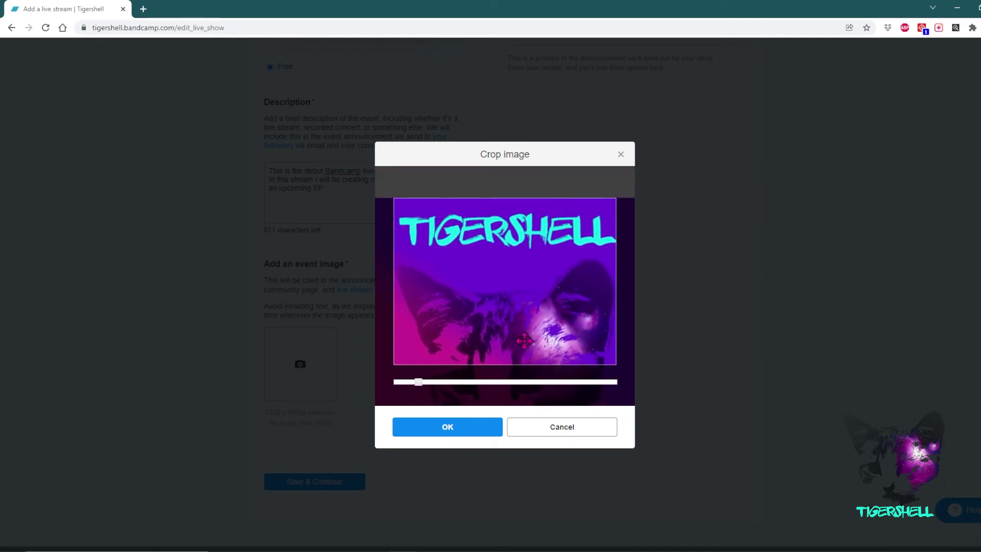
left_click_drag(418, 382, 421, 325)
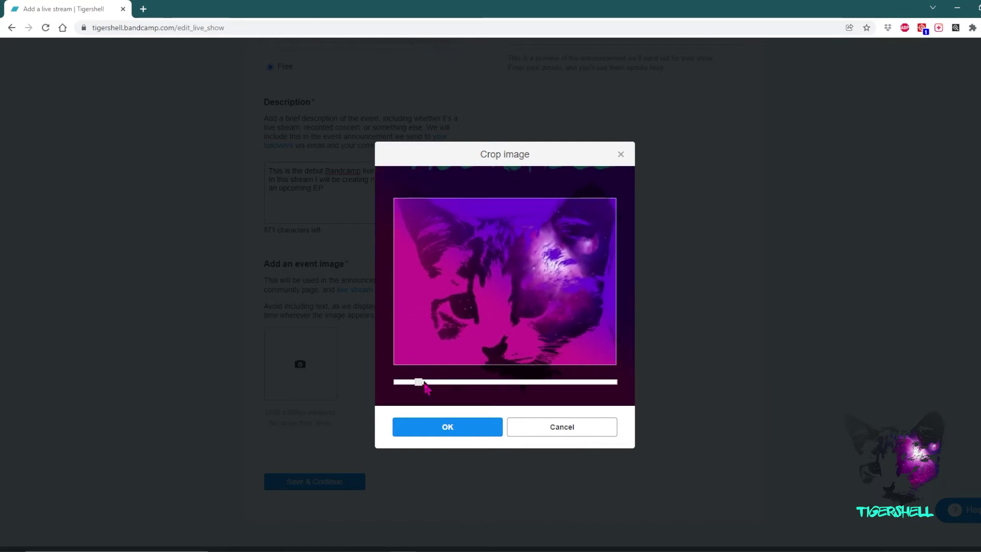
left_click_drag(423, 384, 397, 387)
left_click_drag(485, 348, 495, 343)
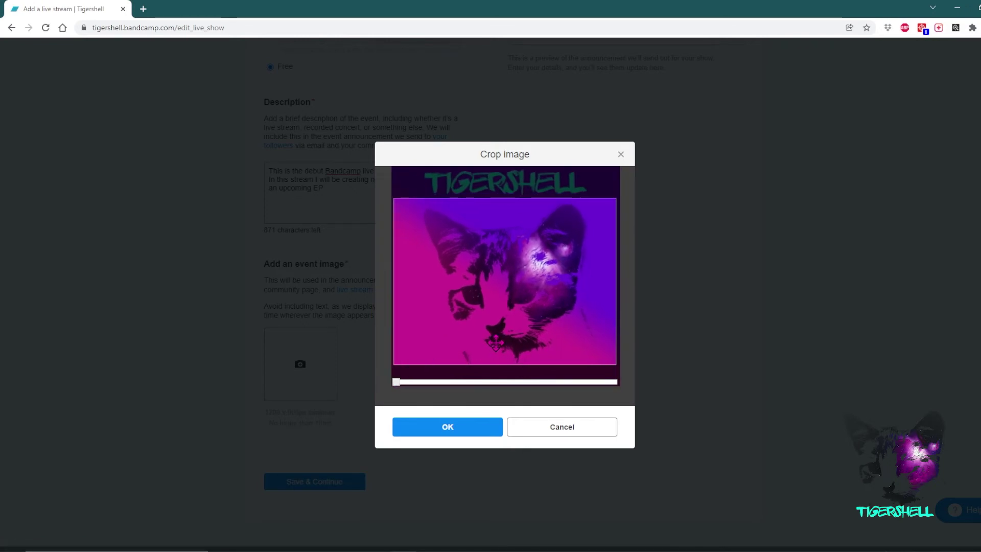
- Confirm the cropped cat image and try saving the event details
left_click(449, 429)
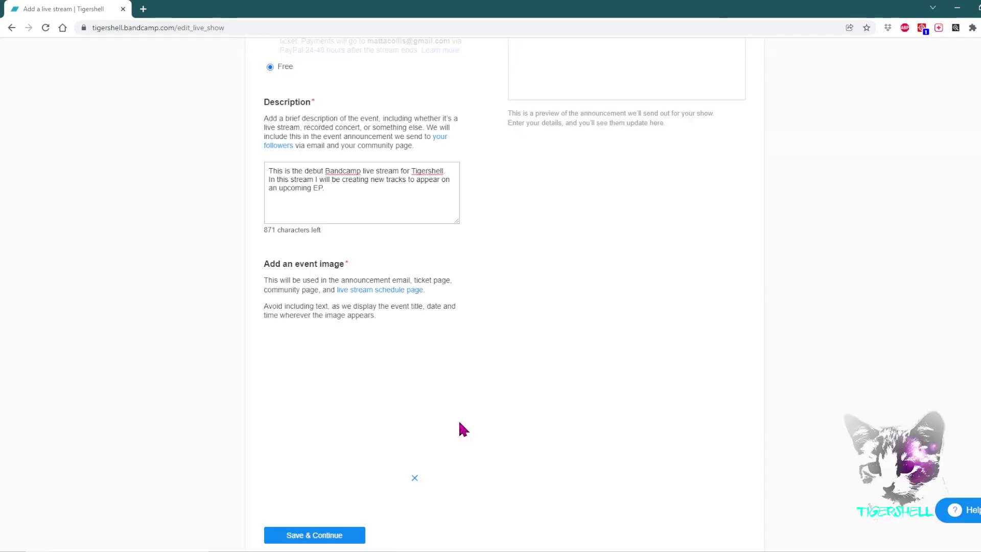
scroll(450, 434, "down", 2)
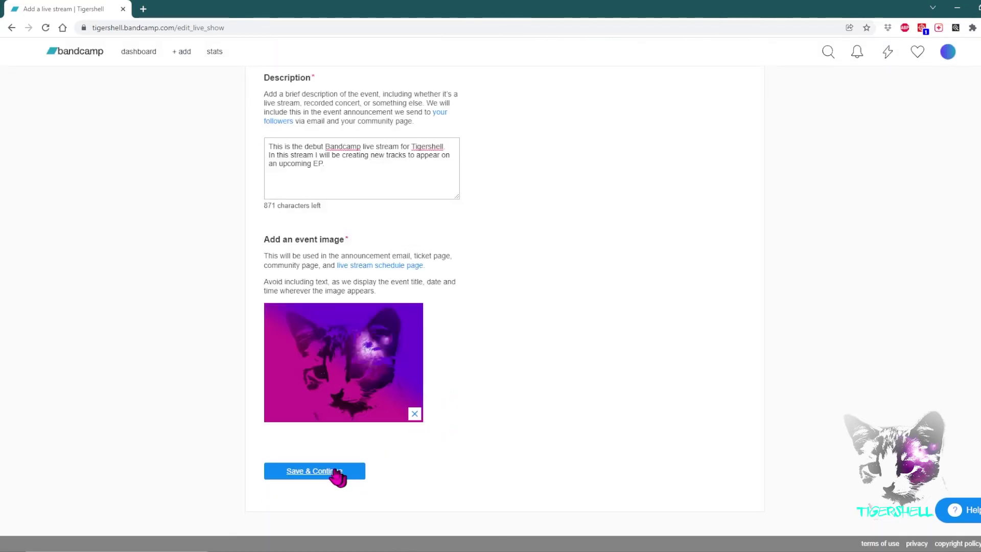
left_click(330, 471)
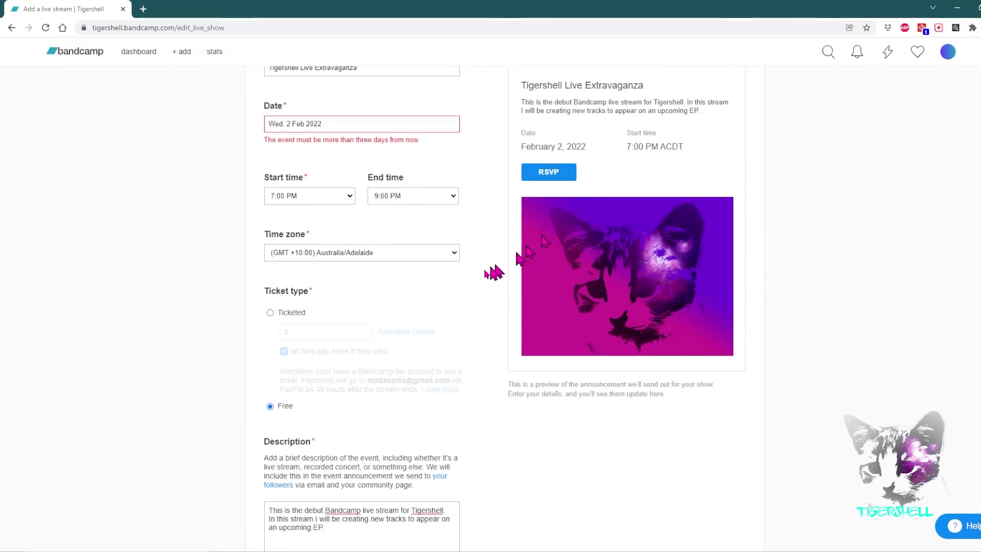
- Move the event date to Sat, 5 Feb 2022 and save the event details
left_click(351, 292)
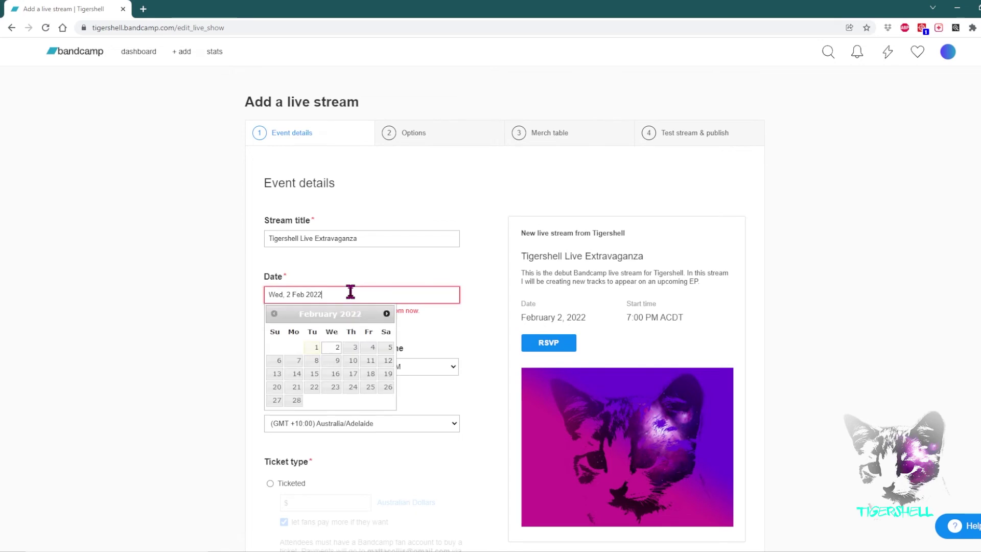
left_click(388, 347)
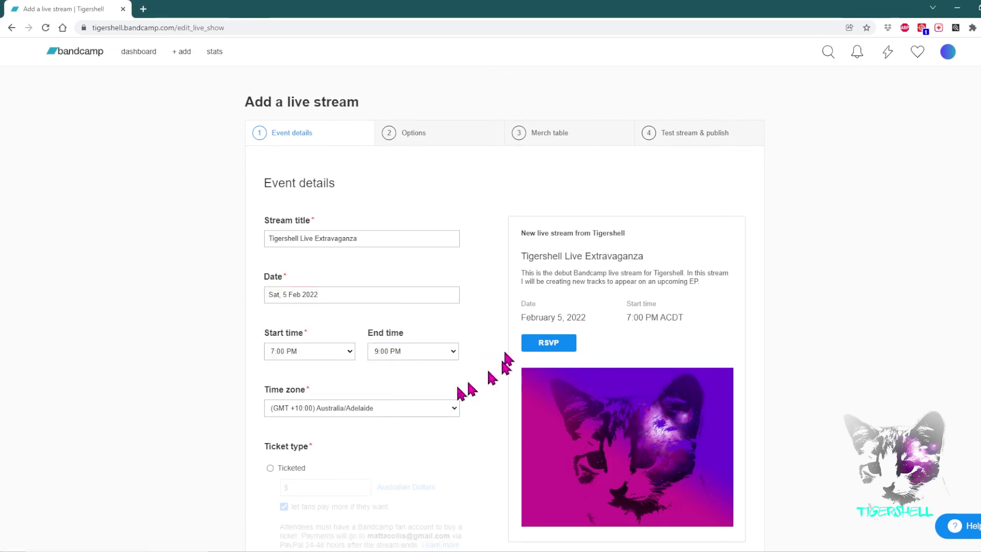
scroll(790, 332, "down", 5)
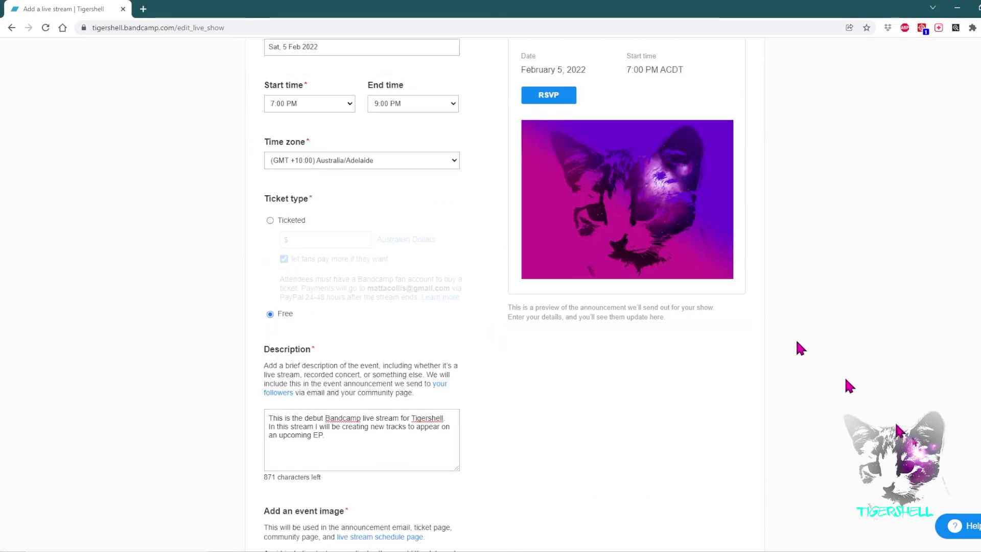
scroll(593, 437, "down", 2)
scroll(592, 436, "down", 3)
left_click(297, 471)
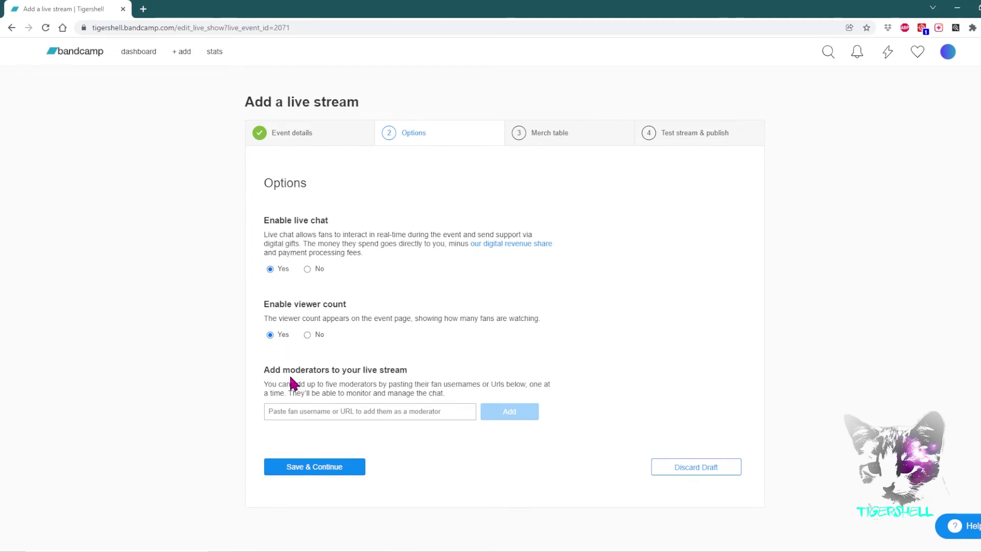
- Save the default Options and Merch table, then go through the streaming checklist to testing
left_click(339, 469)
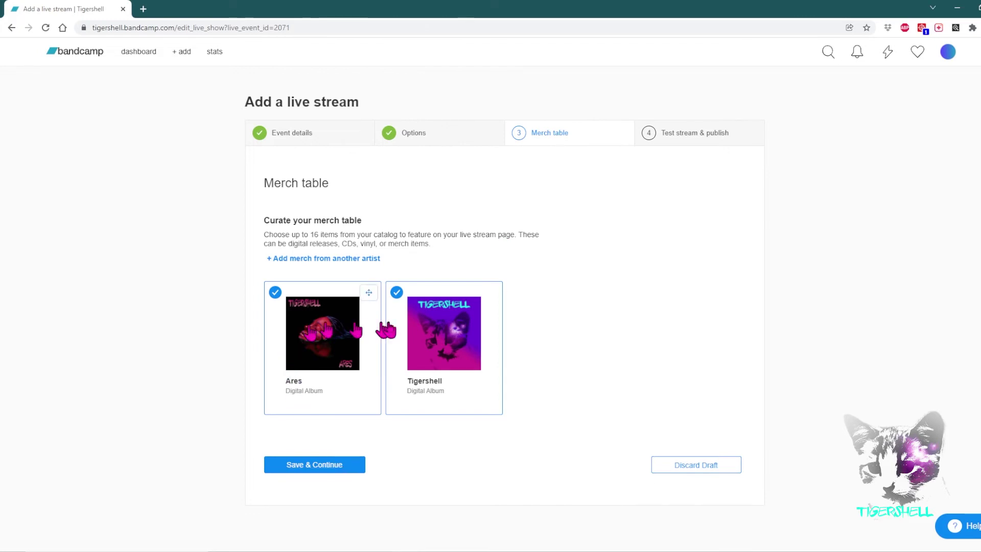
left_click(330, 464)
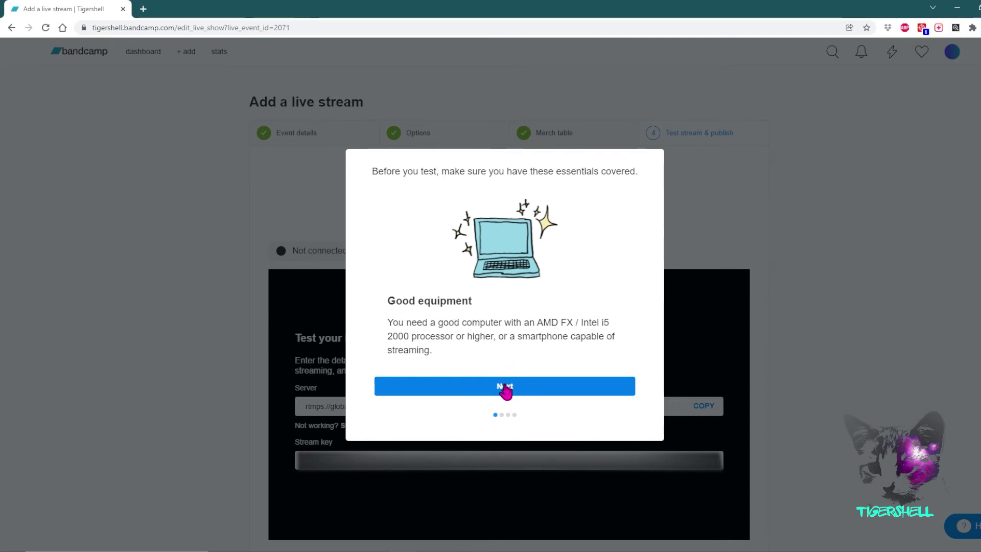
left_click(506, 390)
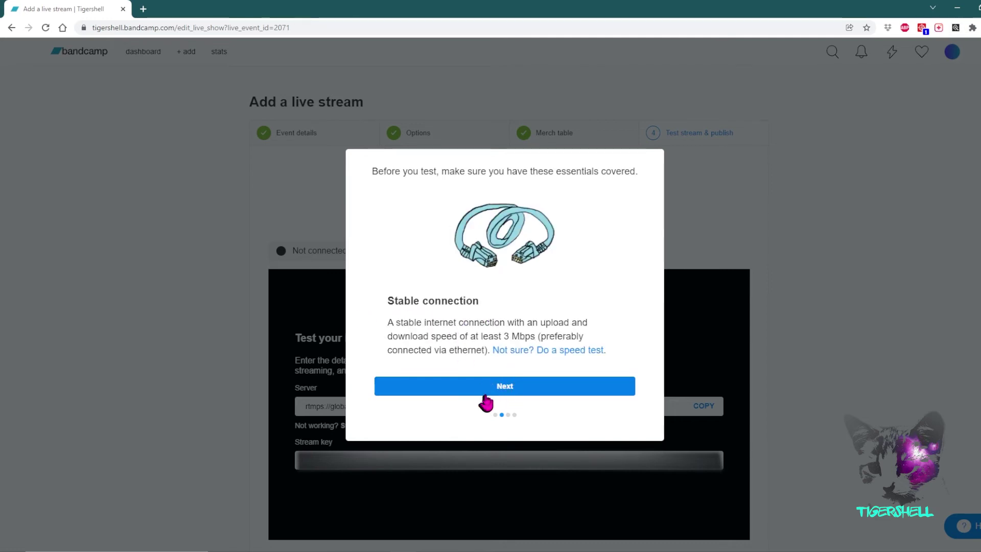
left_click(486, 393)
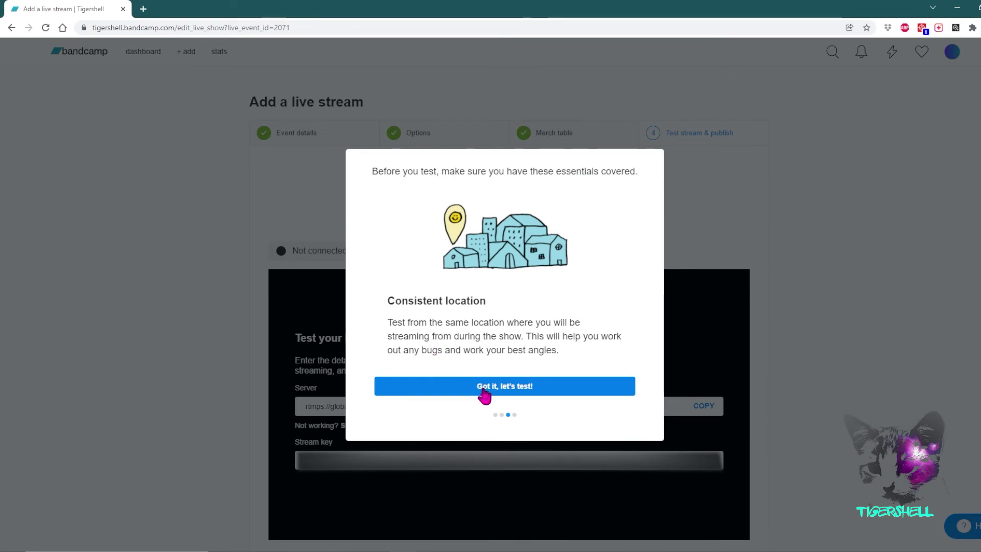
left_click(484, 393)
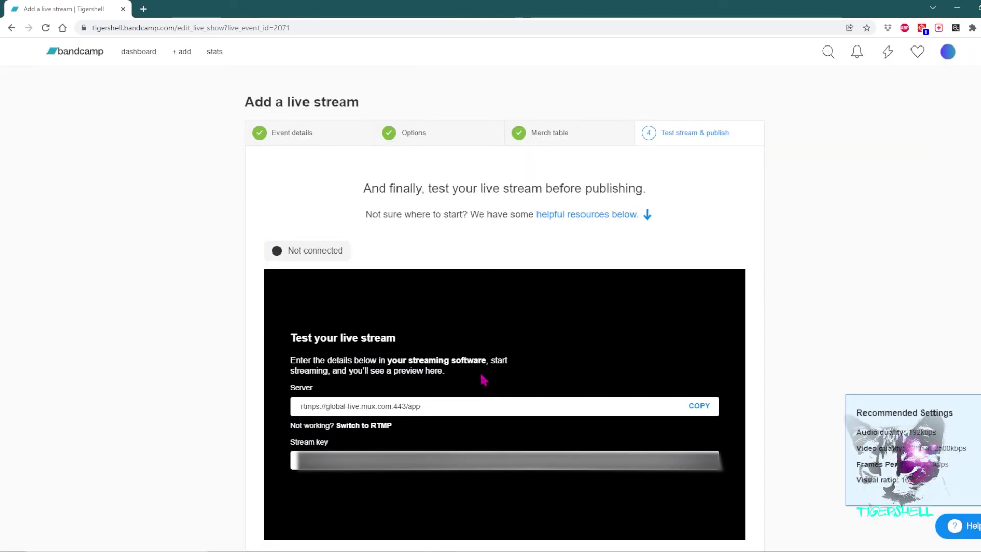
scroll(484, 380, "down", 5)
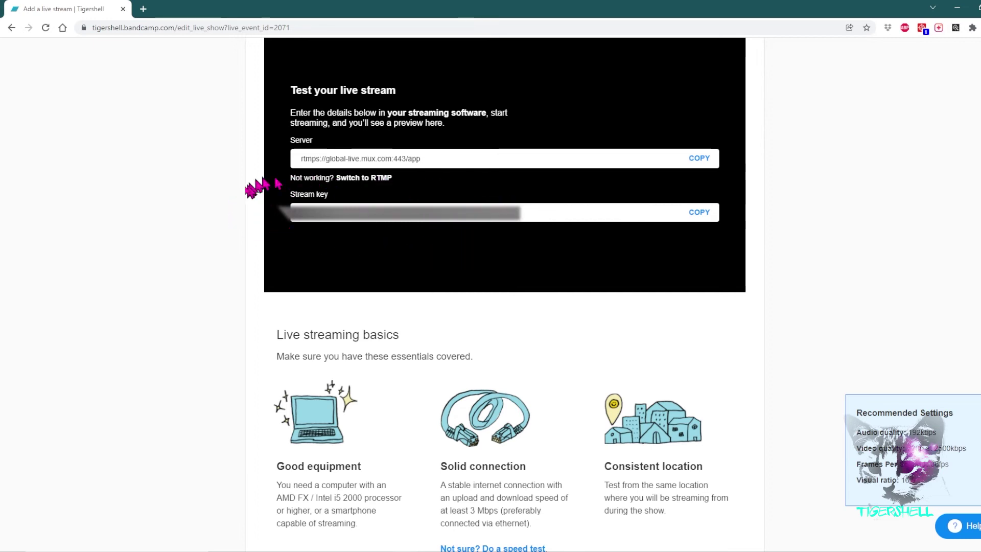
scroll(513, 233, "down", 5)
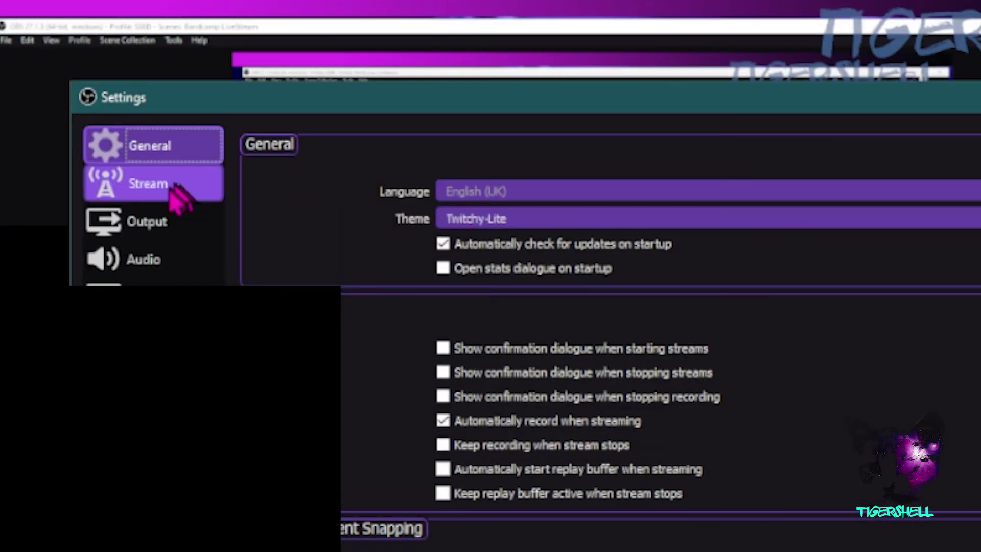
- Show the Stream connection settings in OBS Settings
left_click(171, 196)
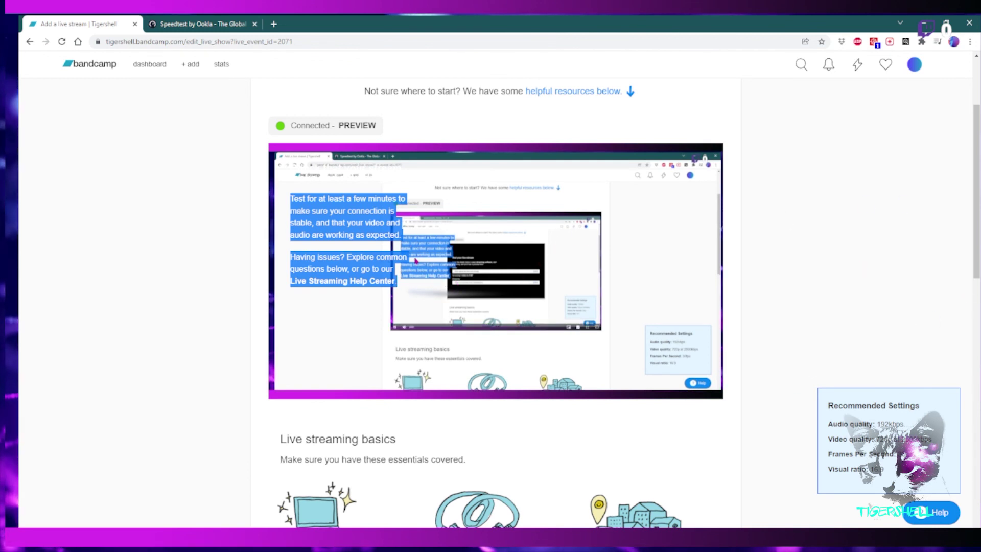
key("alt+Tab")
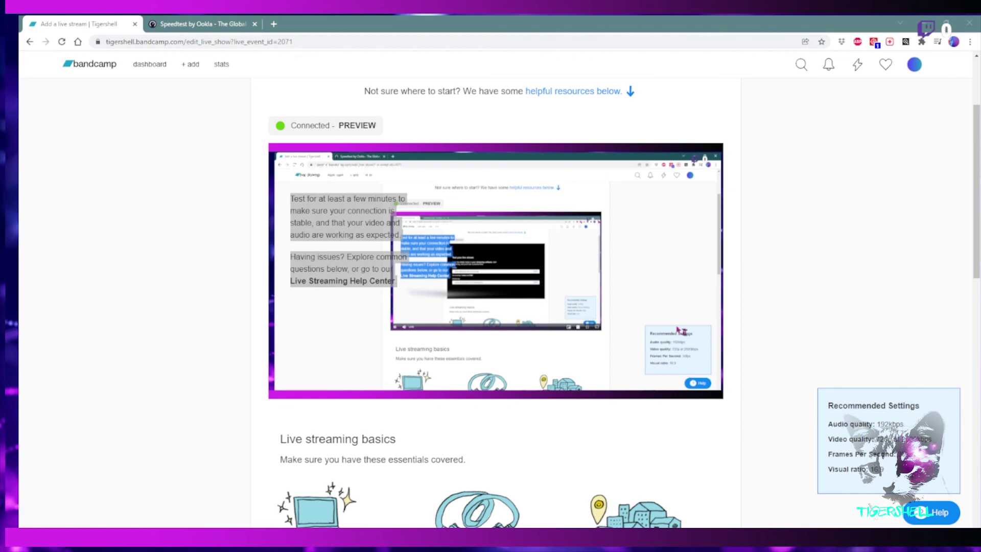